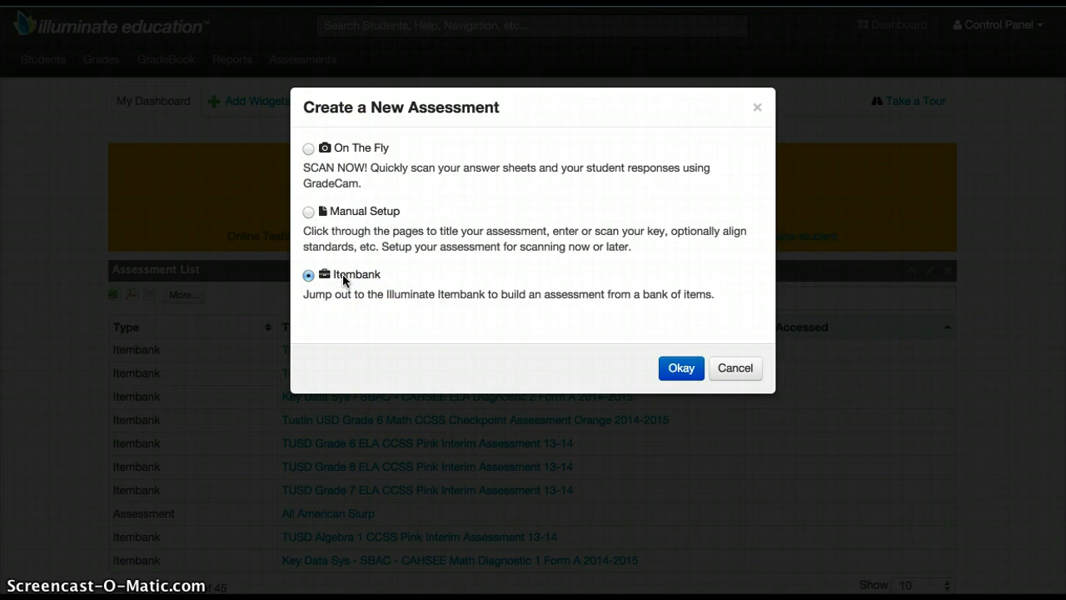
# Step: Create an Itembank assessment named Tutorial Quiz for academic year 2014-2015 with the subject Mathematics
pyautogui.click(681, 371)
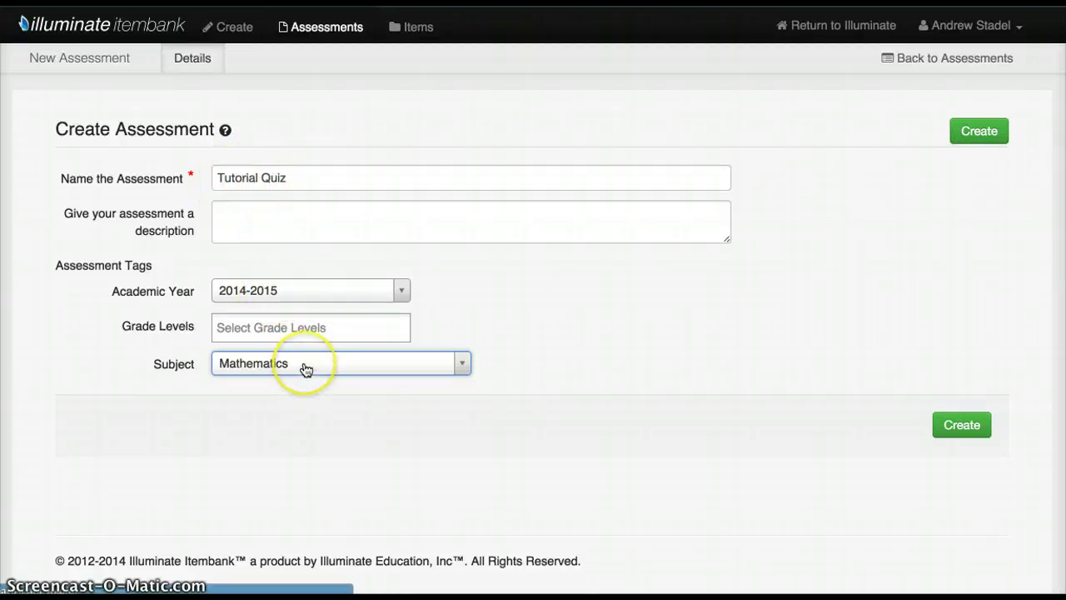
pyautogui.click(979, 133)
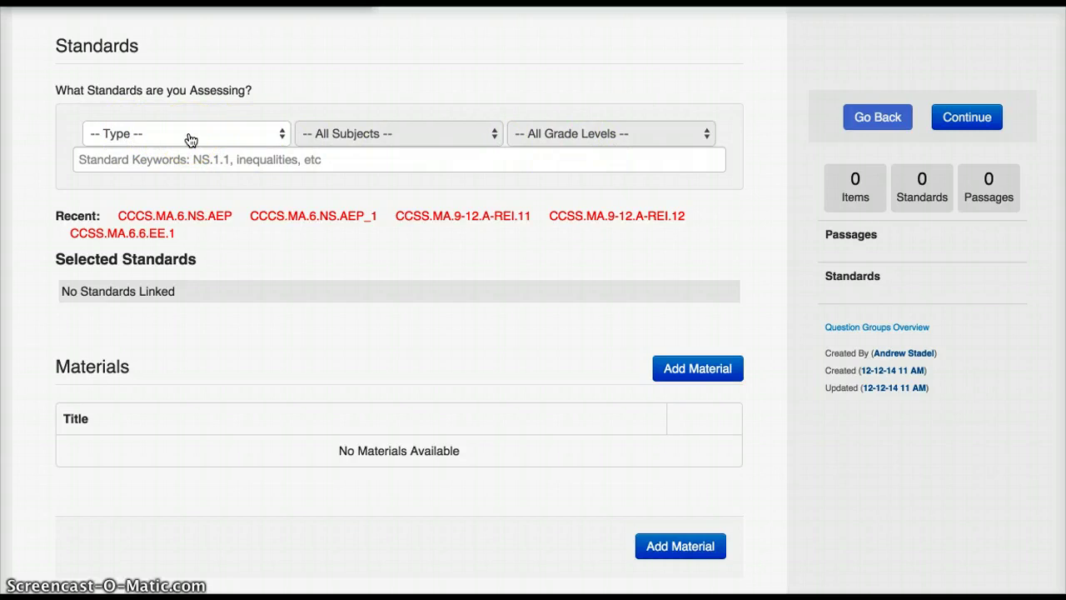
# Step: Filter the standards by Common Core State Standards, Mathematics (2010) and Grade 6
pyautogui.click(188, 136)
pyautogui.click(143, 166)
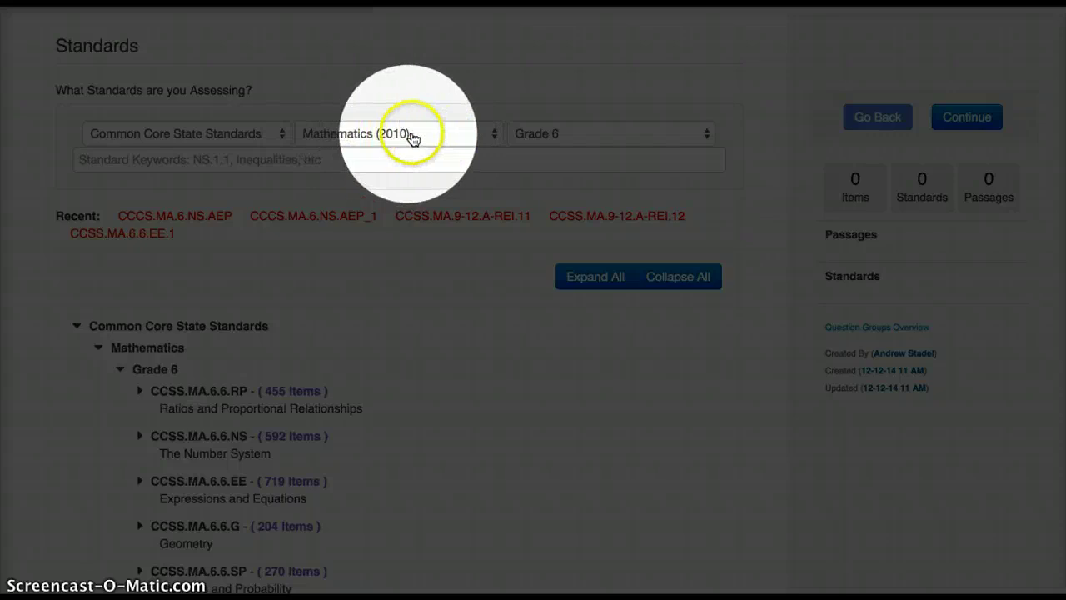
pyautogui.click(675, 134)
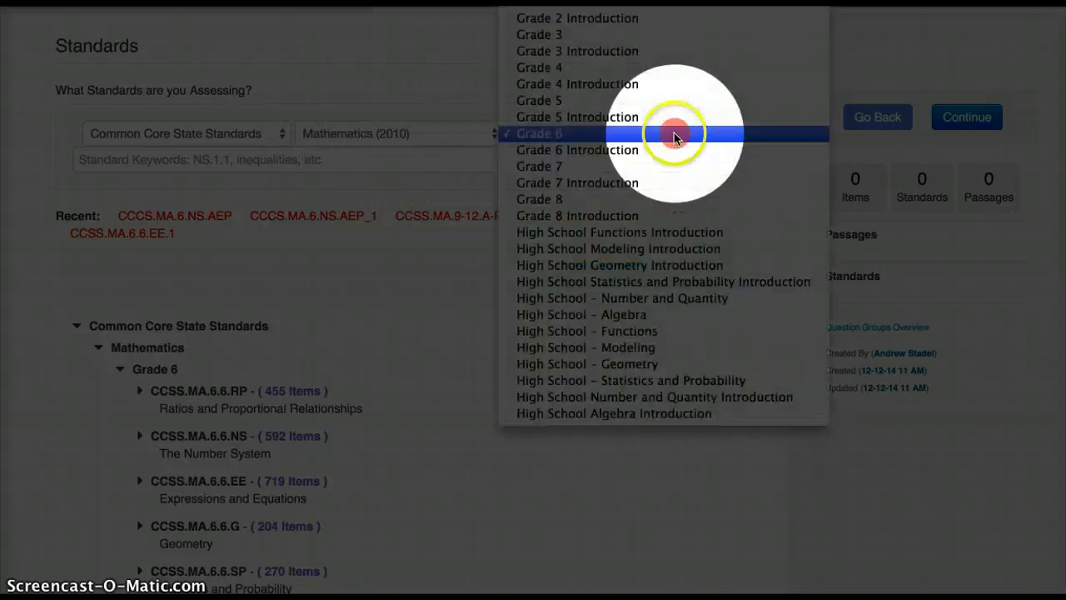
pyautogui.click(675, 135)
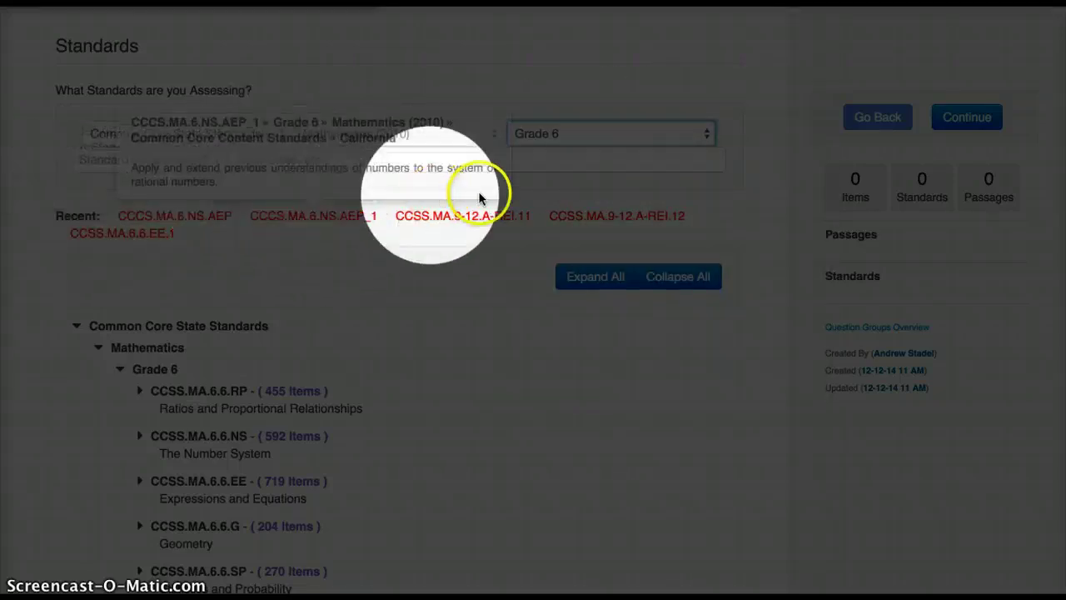
pyautogui.moveTo(629, 219)
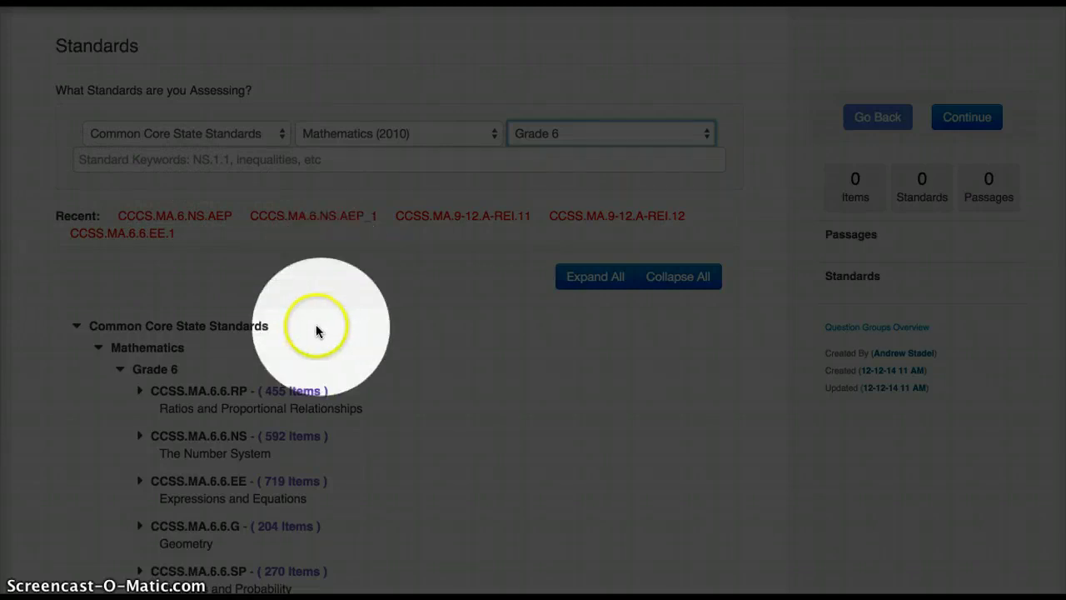
# Step: Expand Ratios and Proportional Relationships down to its individual standards and link CCSS.MA.6.6.RP.1 to the assessment
pyautogui.scroll(-2, 317, 327)
pyautogui.scroll(-3, 316, 331)
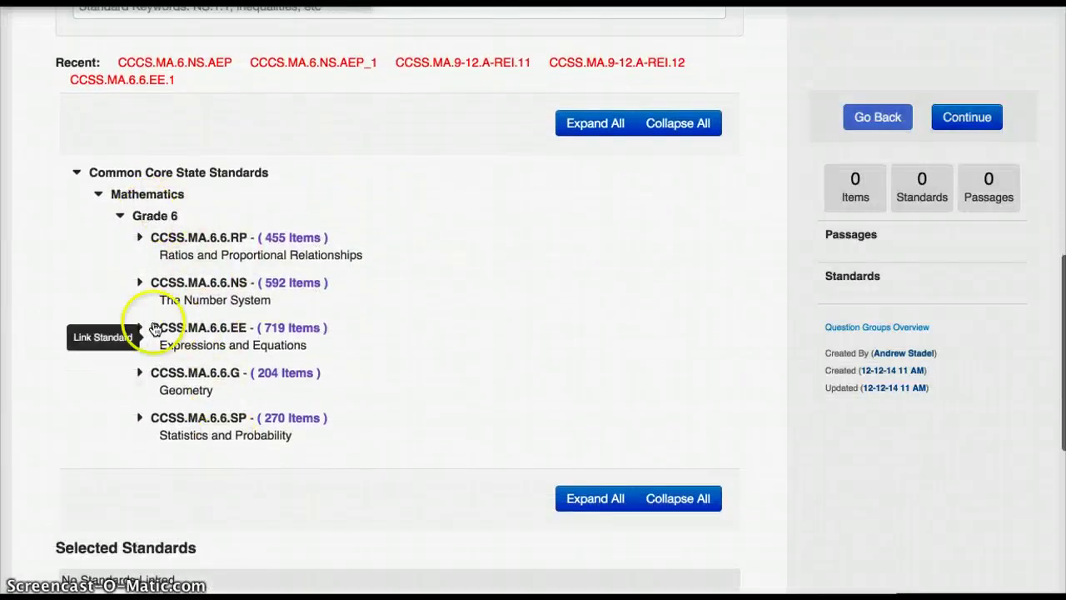
pyautogui.click(140, 235)
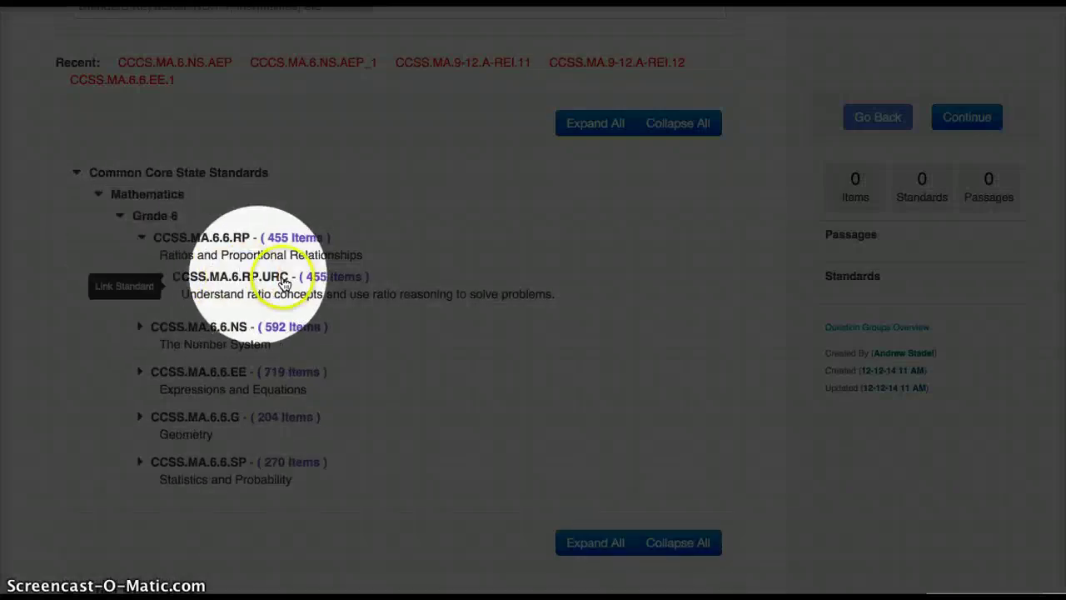
pyautogui.click(161, 277)
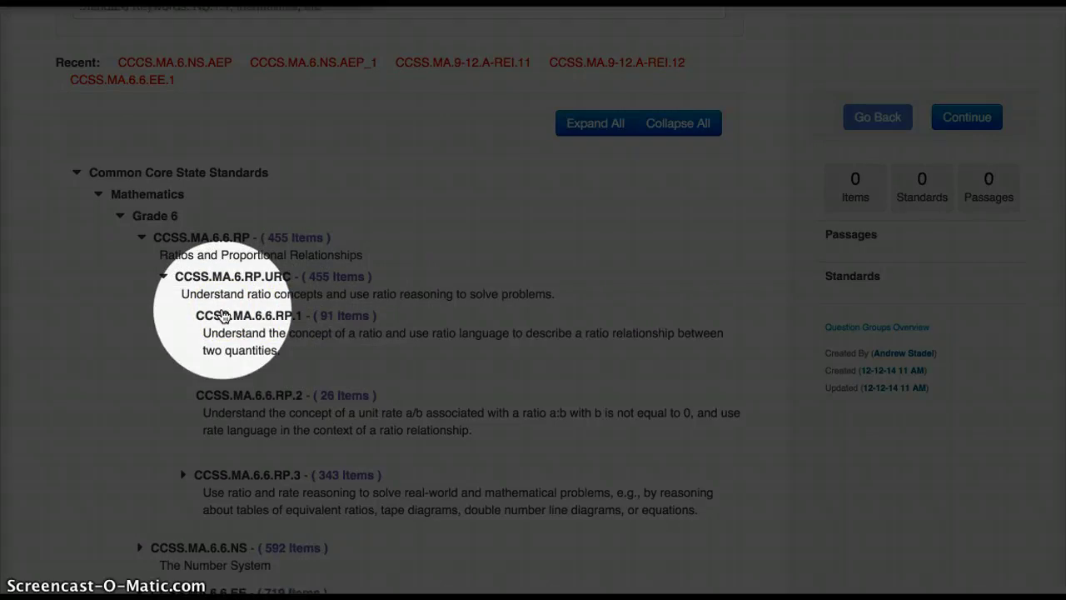
pyautogui.click(338, 320)
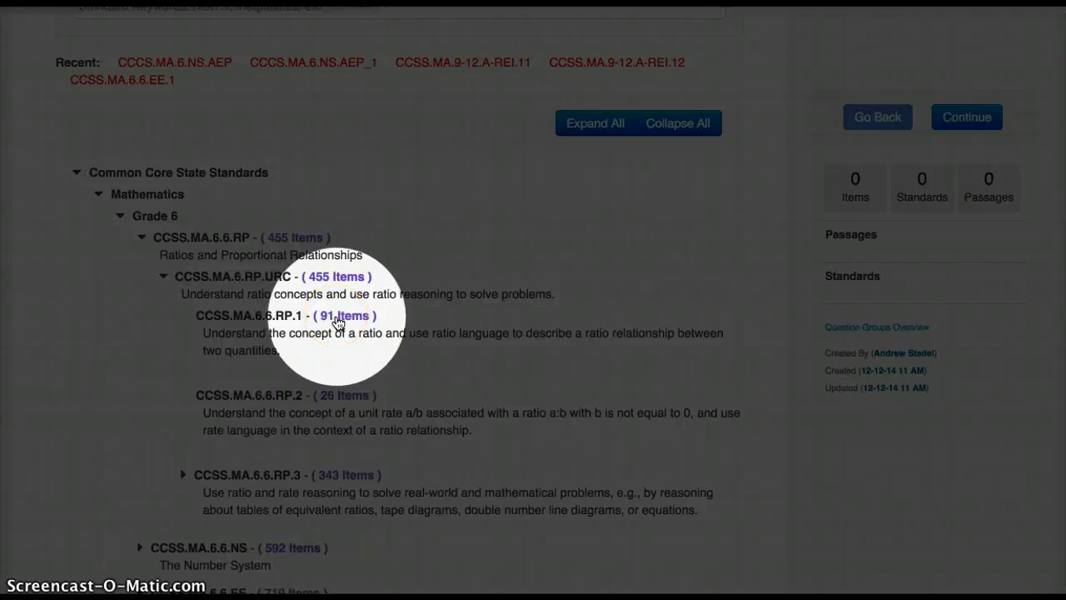
pyautogui.click(227, 320)
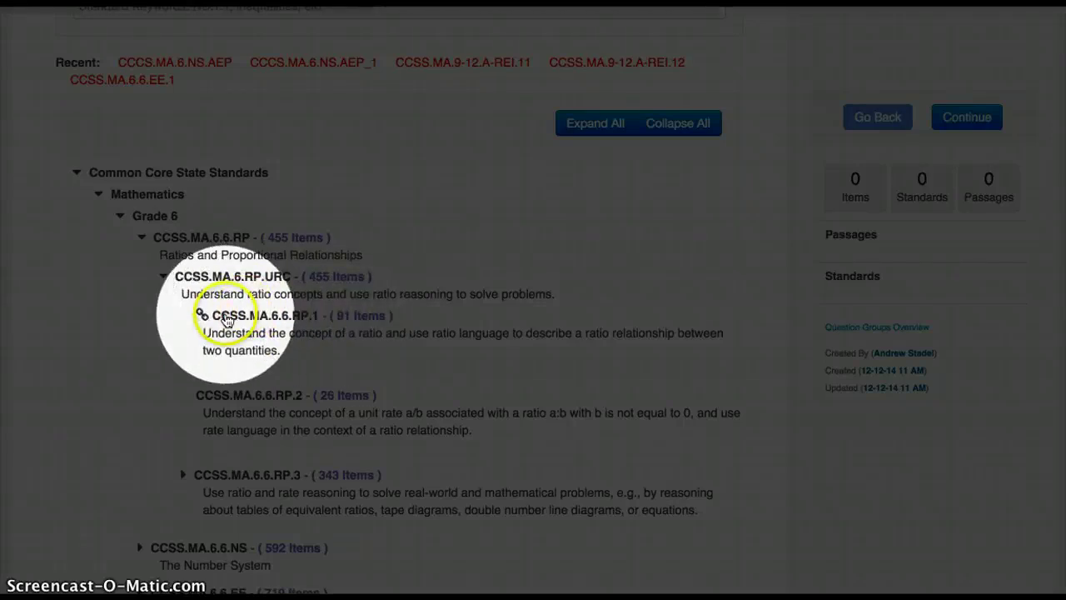
pyautogui.click(202, 317)
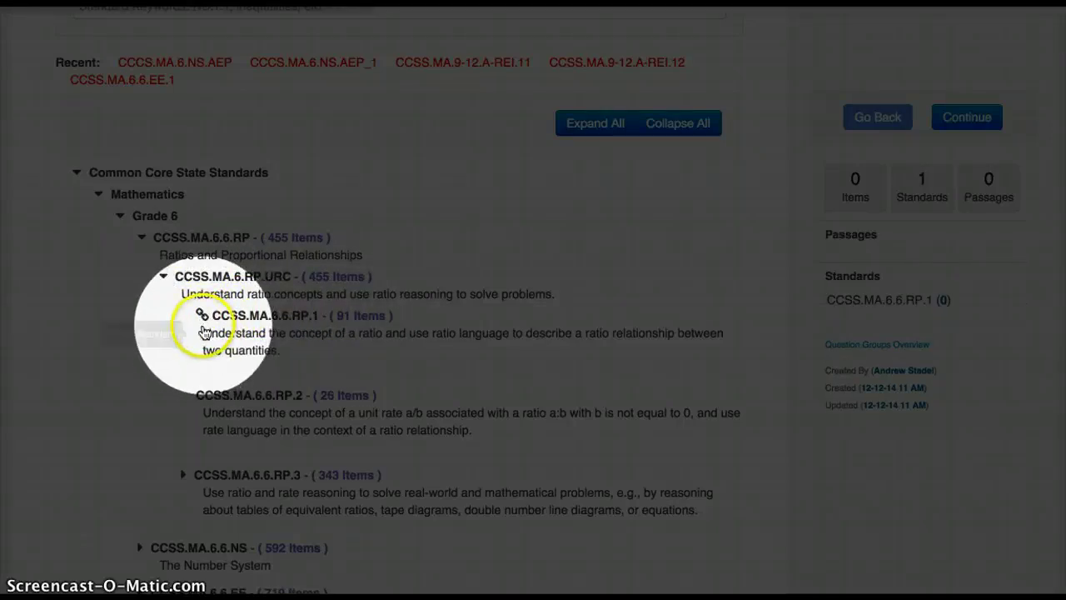
pyautogui.scroll(-3, 204, 331)
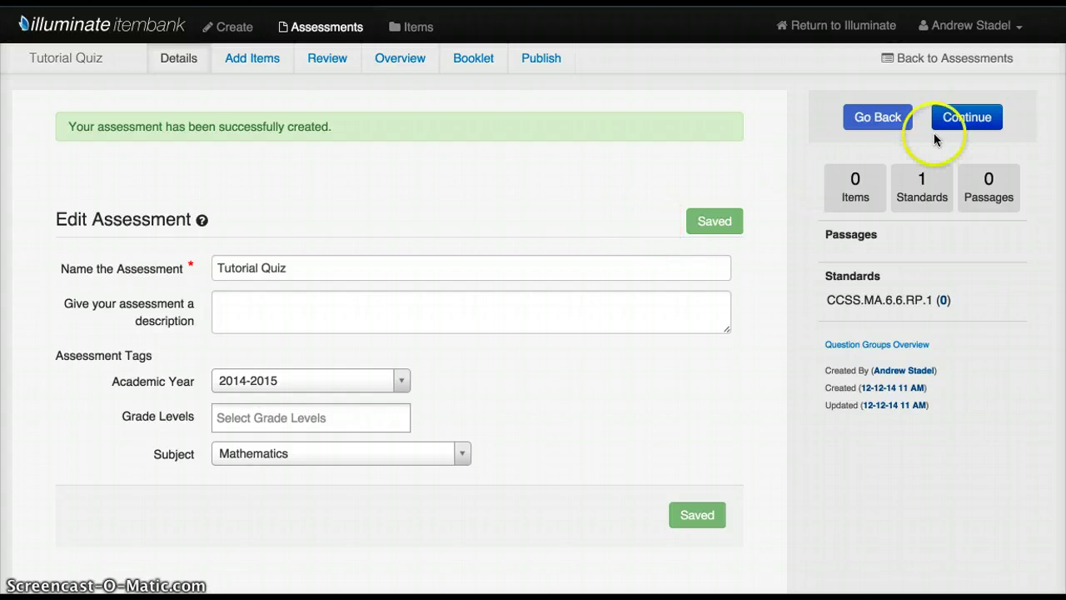
# Step: Proceed to adding items and search the INSPECT - SBAC item bank for questions on CCSS.MA.6.6.RP.1
pyautogui.click(984, 123)
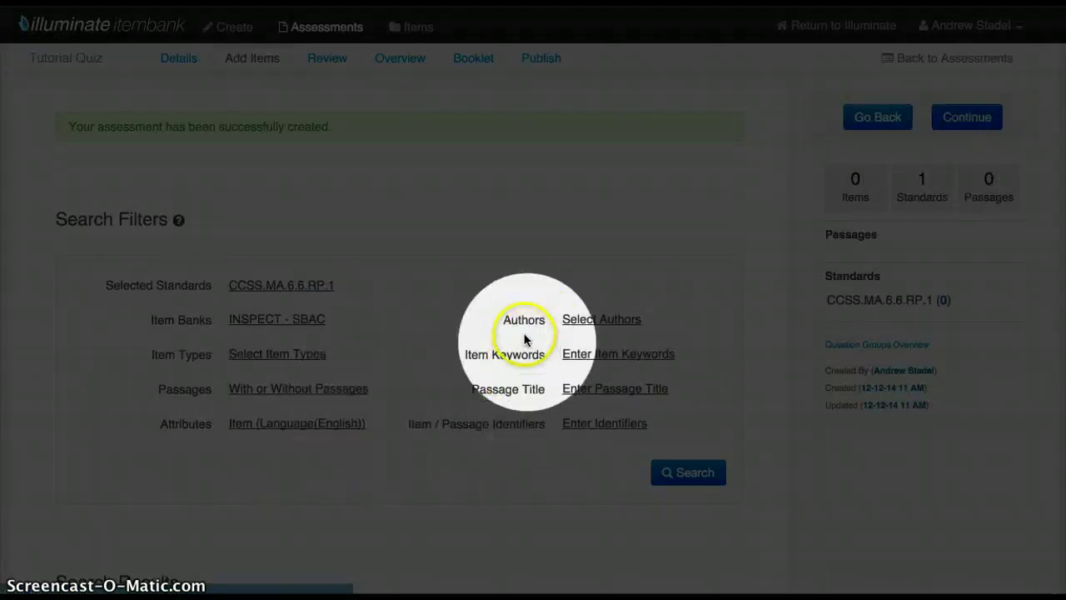
pyautogui.click(264, 320)
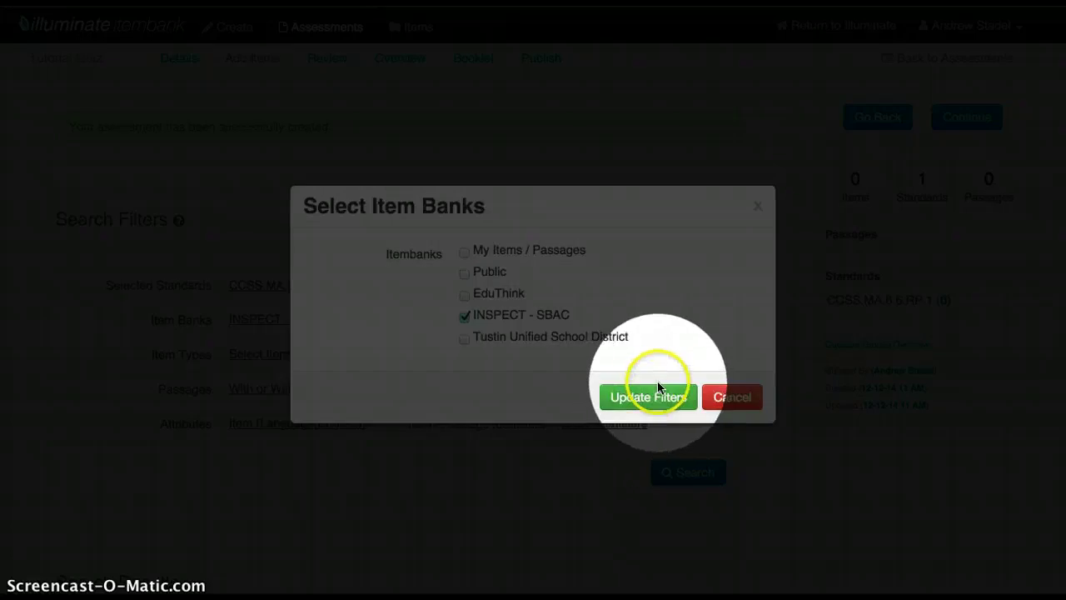
pyautogui.click(735, 400)
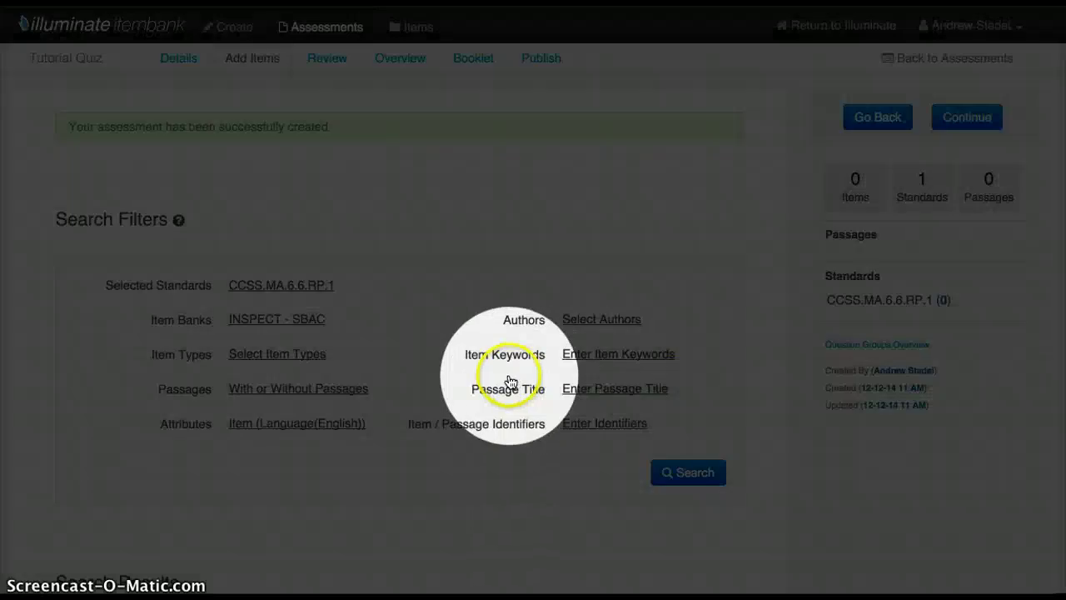
pyautogui.scroll(-5, 511, 382)
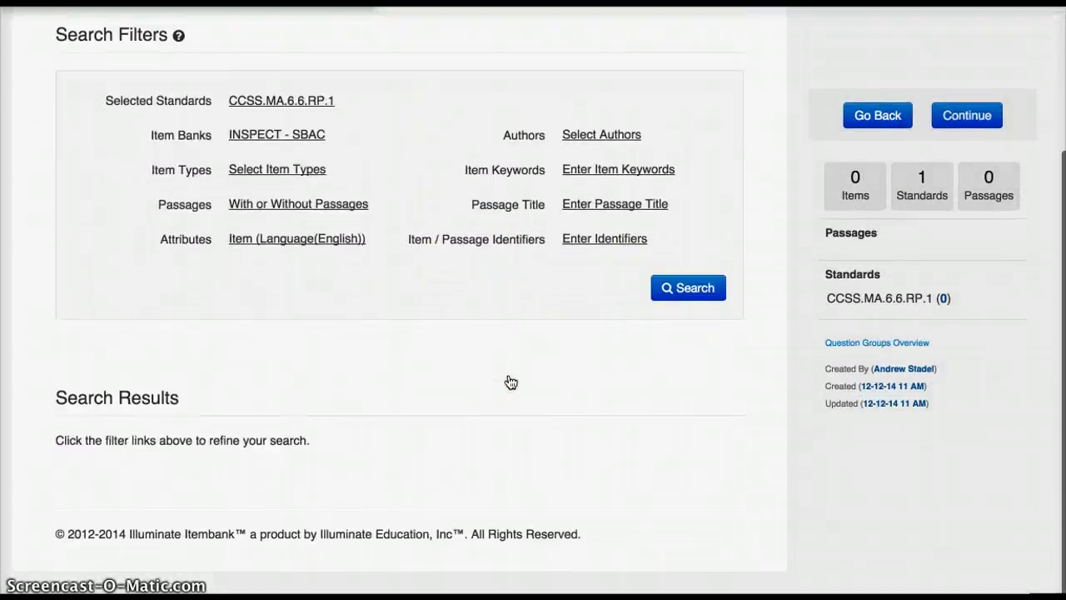
pyautogui.scroll(5, 511, 382)
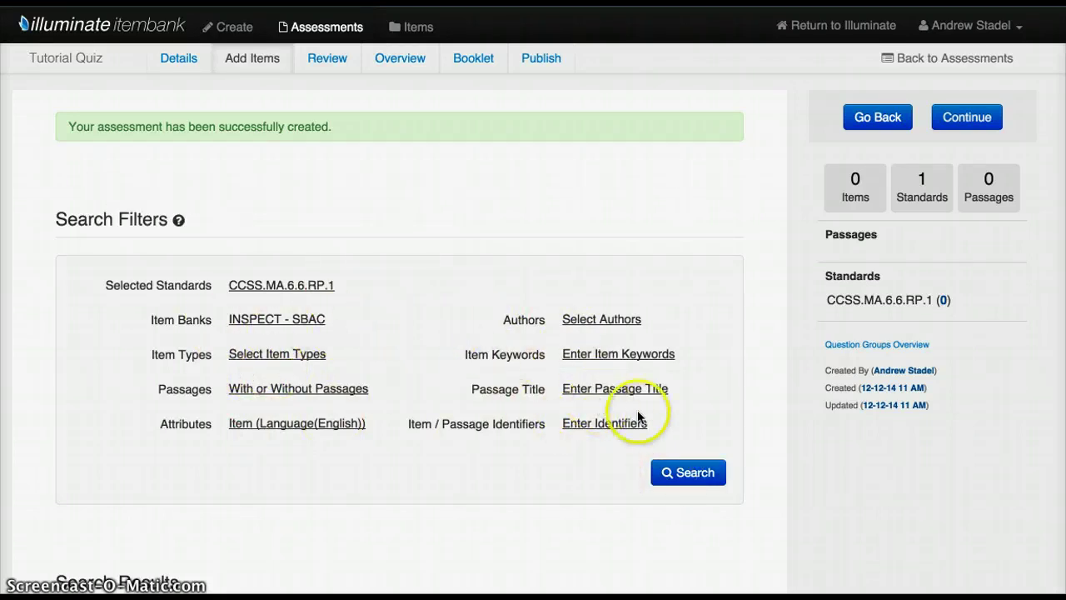
pyautogui.click(690, 474)
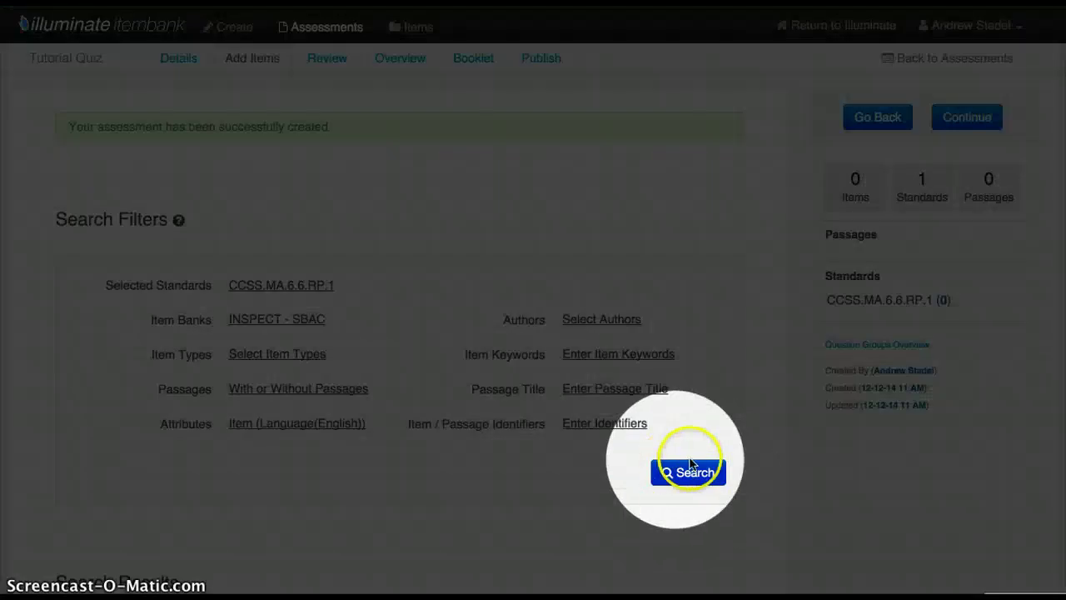
pyautogui.scroll(-2, 694, 476)
pyautogui.scroll(-6, 694, 477)
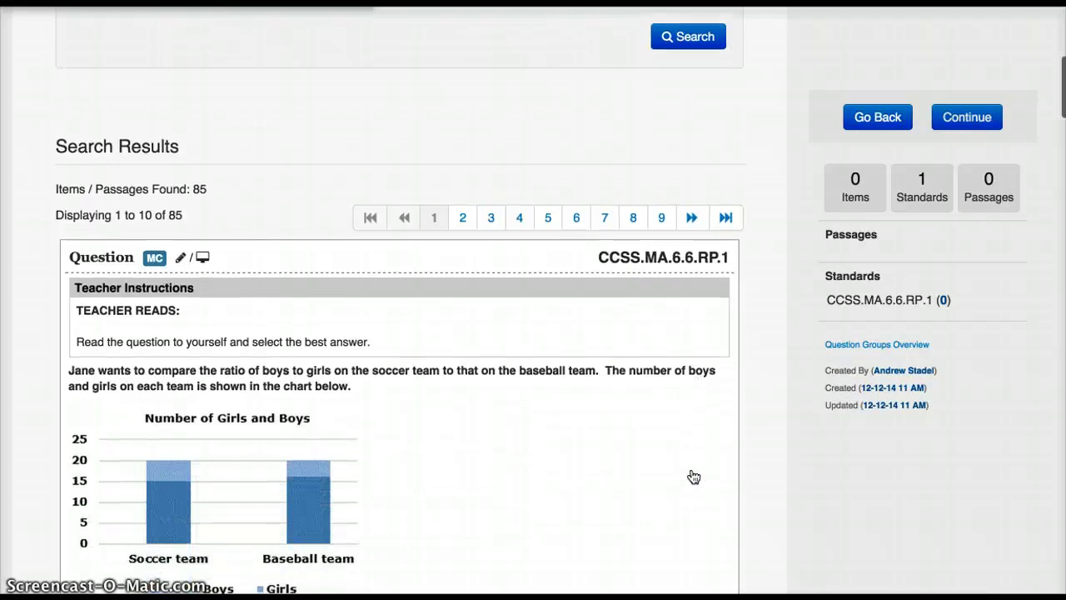
# Step: Examine the available item types in the search filters, leaving the selection unchanged
pyautogui.scroll(5, 490, 384)
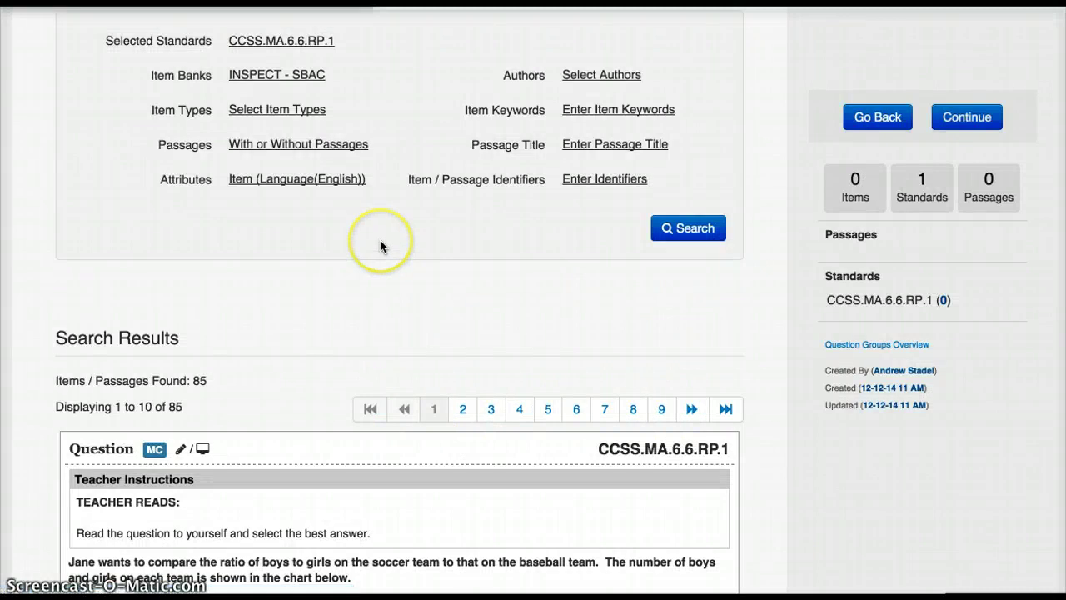
pyautogui.scroll(3, 380, 239)
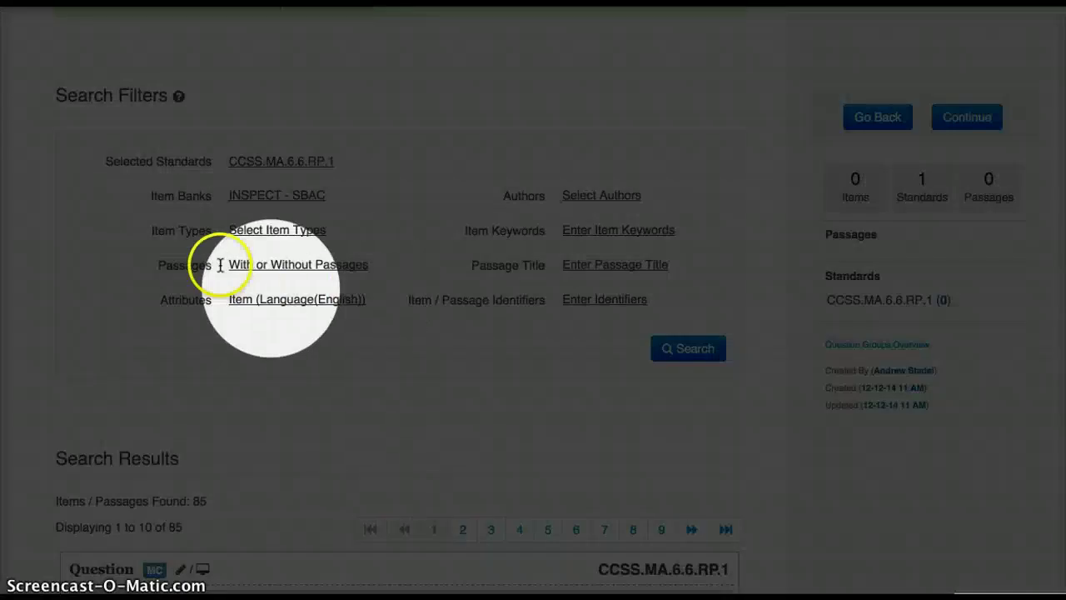
pyautogui.click(277, 238)
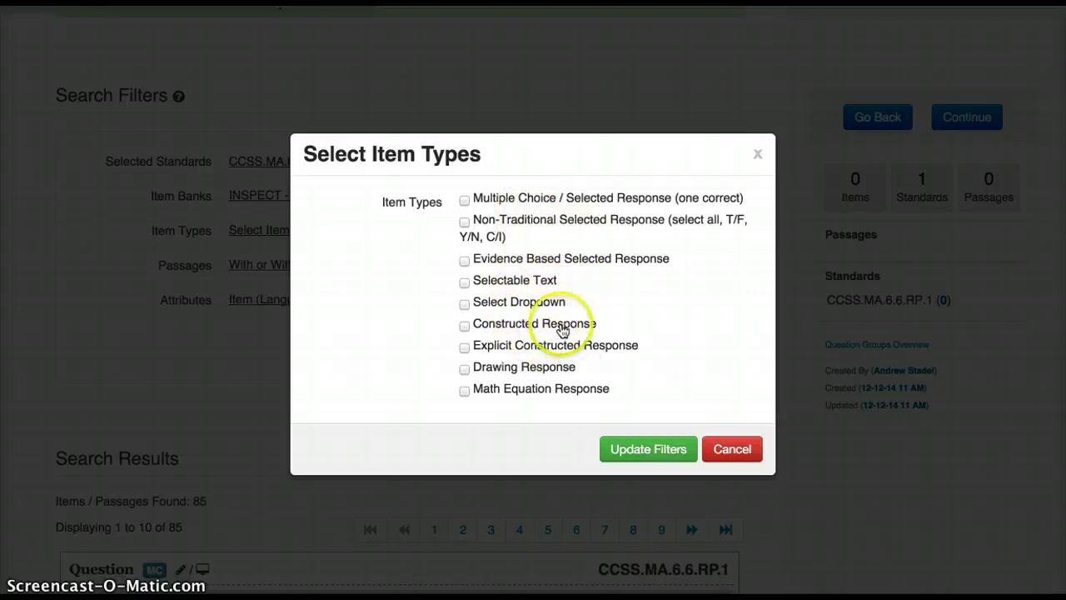
pyautogui.click(729, 449)
# Step: Add the multiple-choice question comparing the boys-to-girls ratios of the soccer and baseball teams to the assessment
pyautogui.scroll(-5, 729, 452)
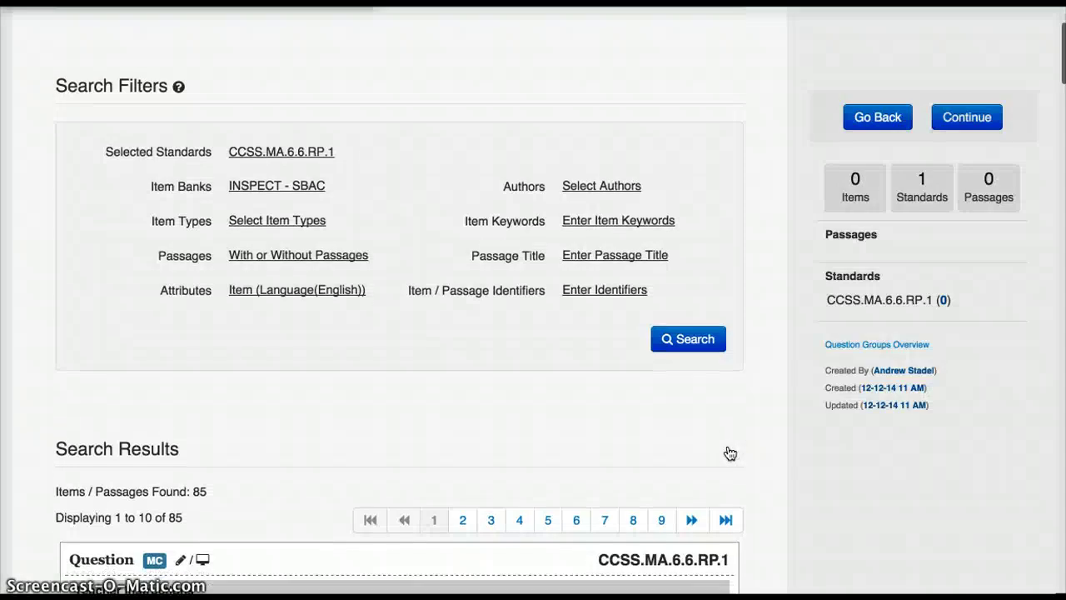
pyautogui.scroll(-2, 730, 453)
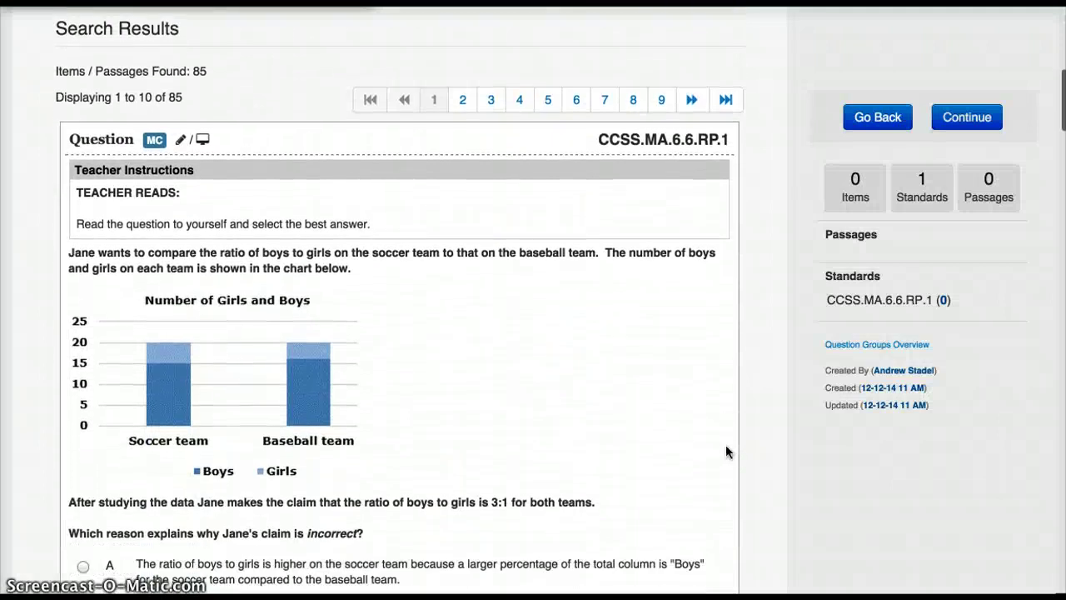
pyautogui.scroll(-6, 726, 452)
pyautogui.click(705, 507)
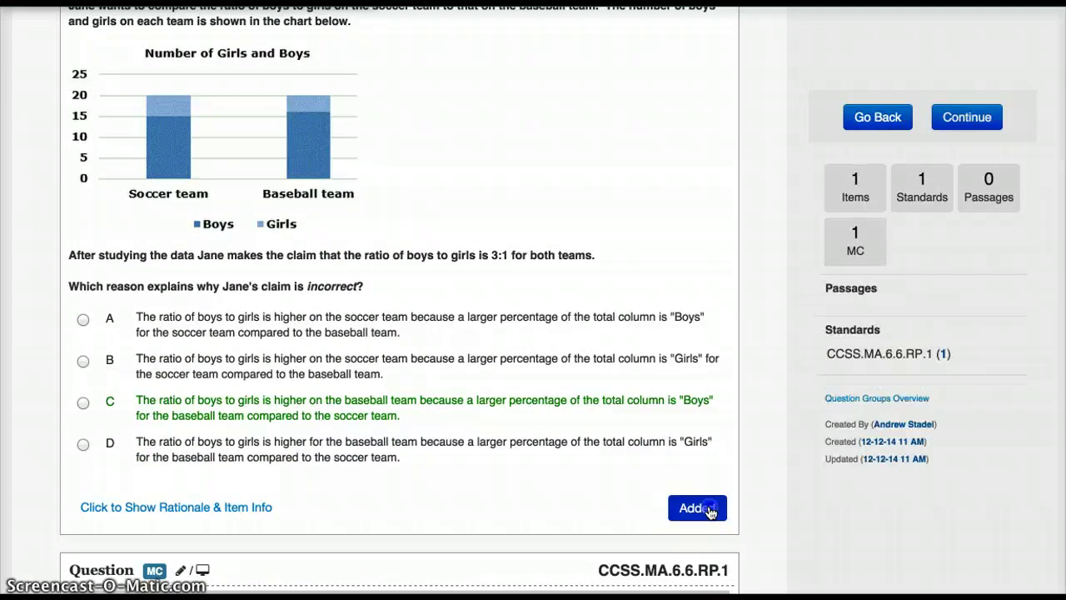
pyautogui.click(709, 508)
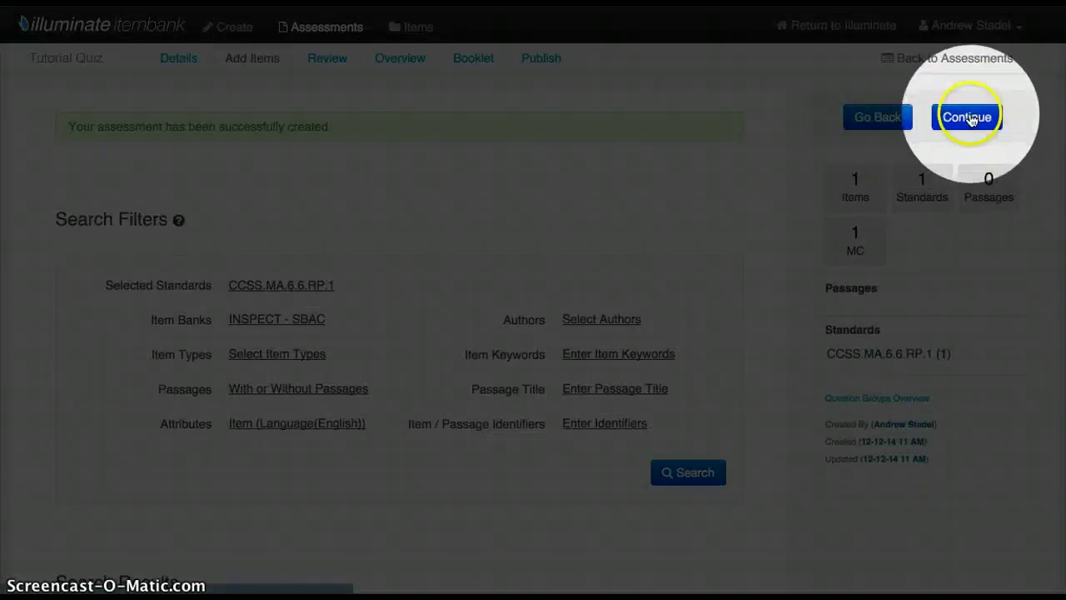
# Step: Proceed to the assessment review and look over the added soccer and baseball team question
pyautogui.click(968, 117)
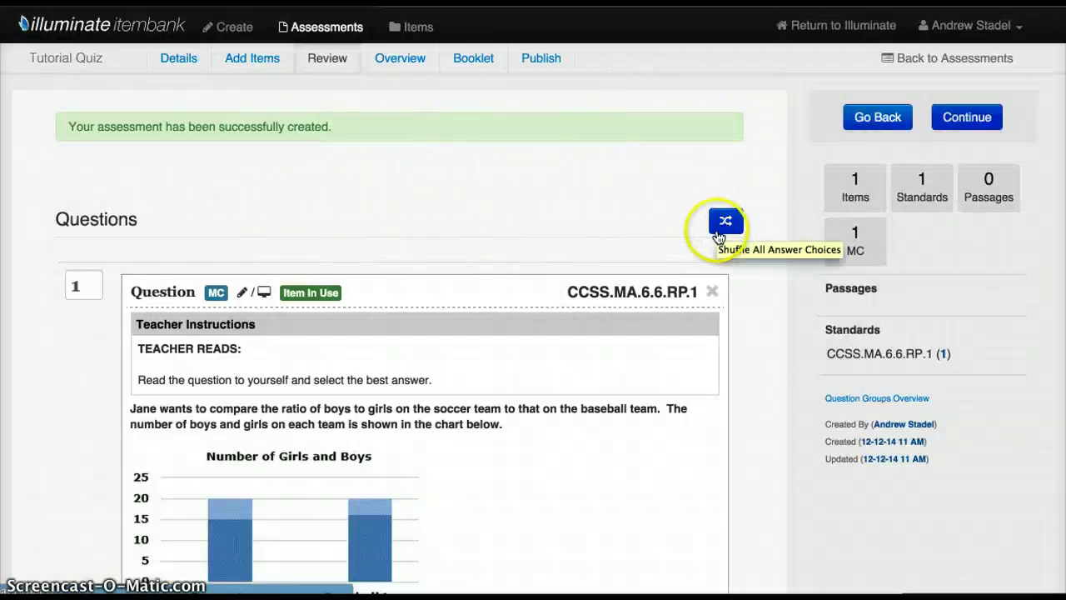
pyautogui.scroll(-5, 719, 237)
pyautogui.scroll(4, 719, 237)
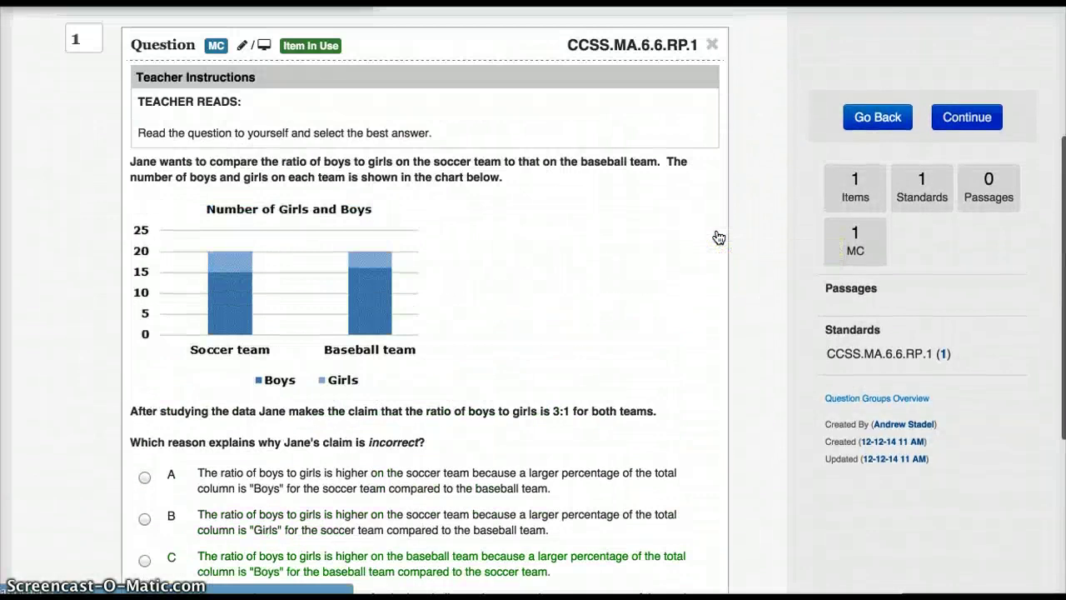
pyautogui.scroll(2, 719, 238)
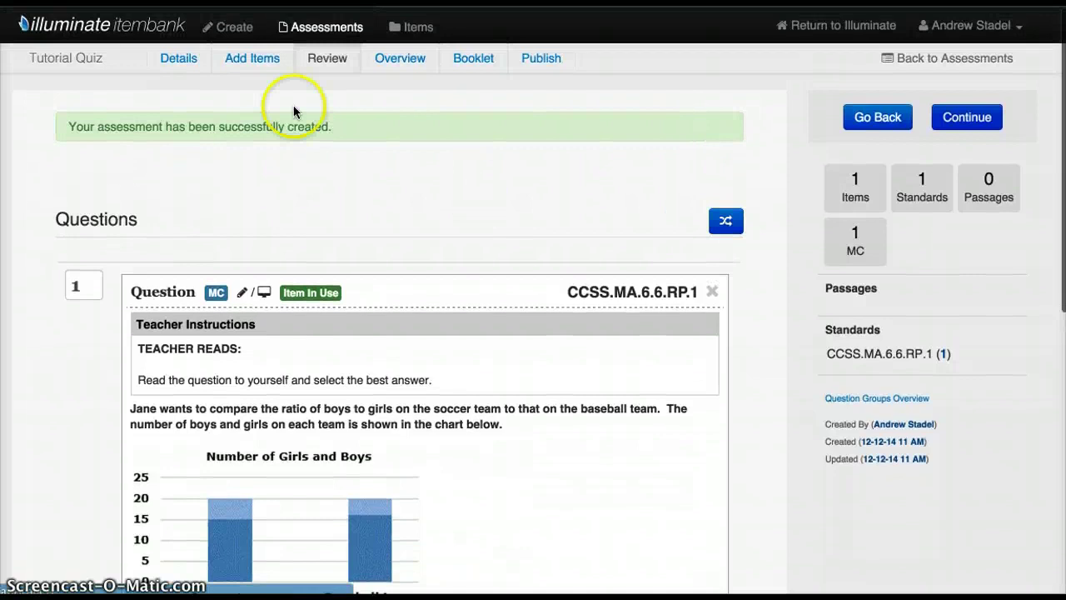
# Step: Return to adding items, repeat the search for CCSS.MA.6.6.RP.1, and add the shoppers survey question
pyautogui.click(252, 62)
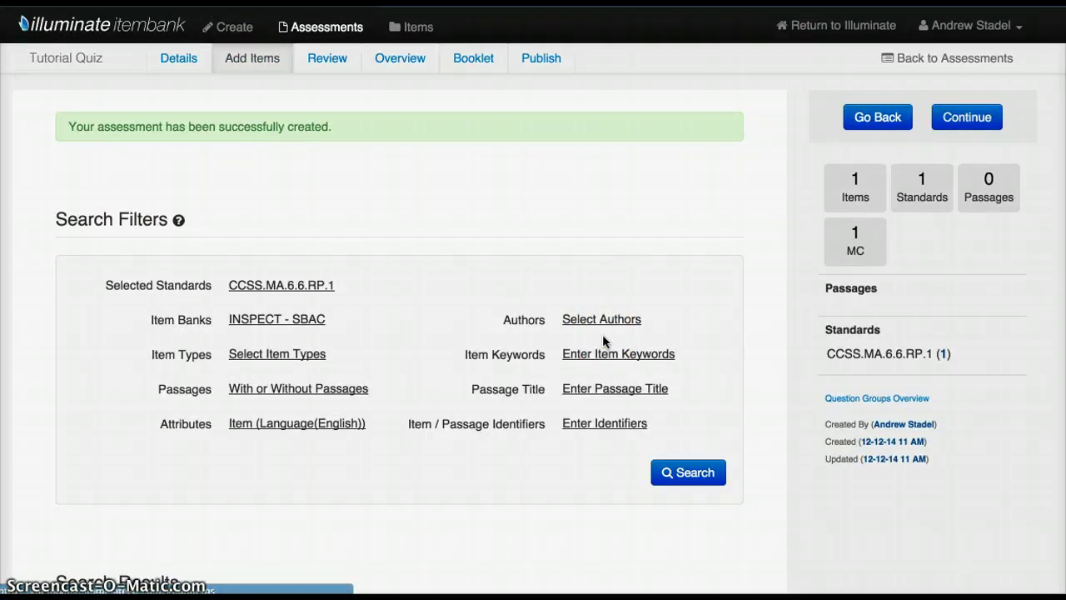
pyautogui.click(688, 471)
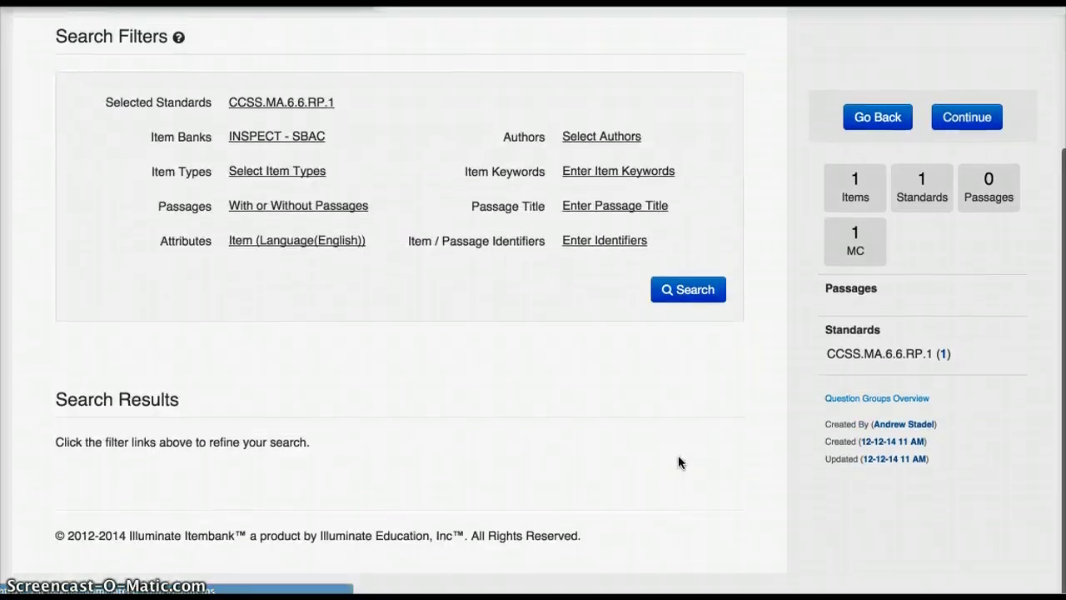
pyautogui.click(692, 289)
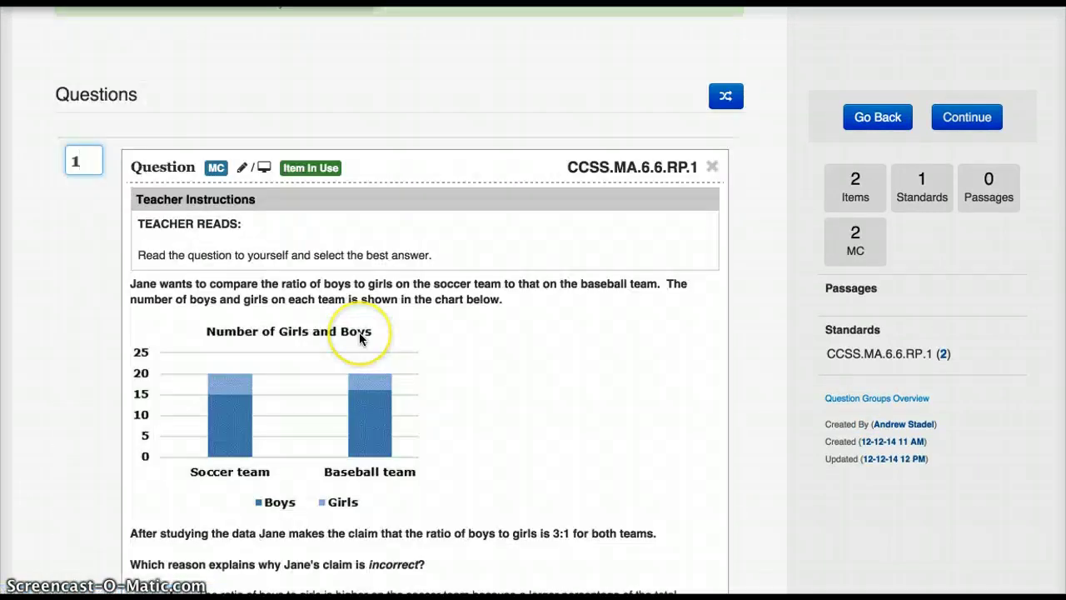
# Step: Move the soccer and baseball team question to position 2 and review the shoppers survey question's answer choices
pyautogui.scroll(-8, 359, 335)
pyautogui.scroll(10, 359, 332)
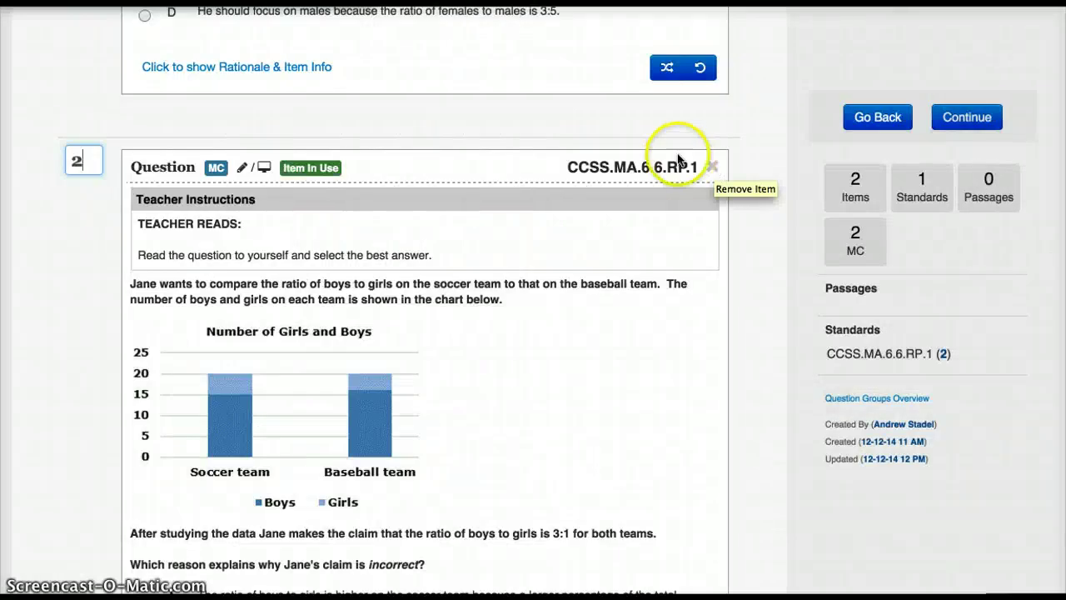
pyautogui.scroll(5, 679, 152)
pyautogui.scroll(5, 678, 154)
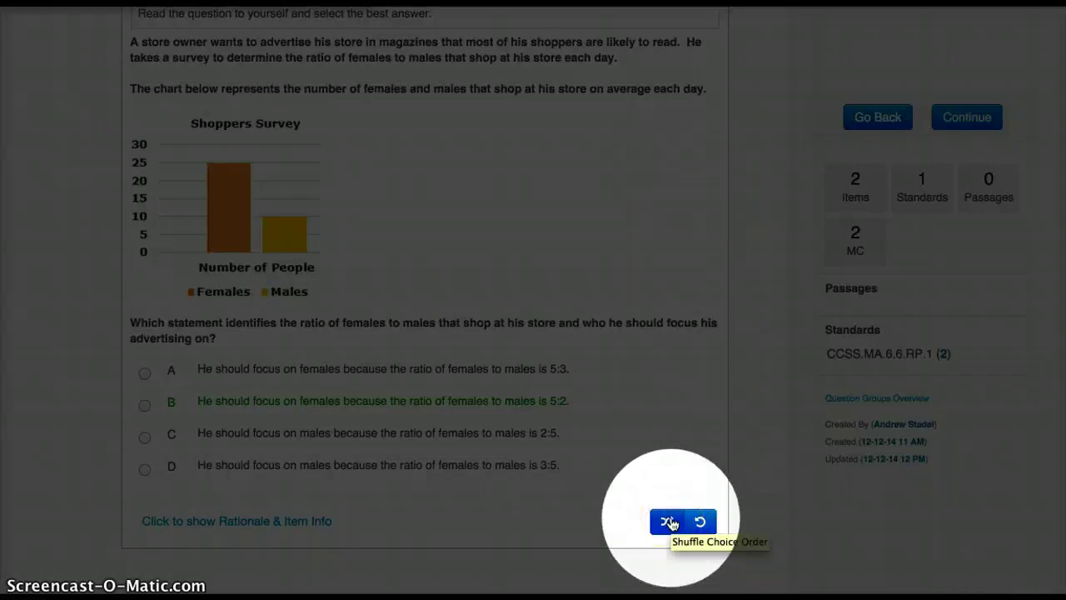
# Step: Proceed to the questions overview and move the store owner advertising question below the question comparing the ratio of boys
pyautogui.click(702, 523)
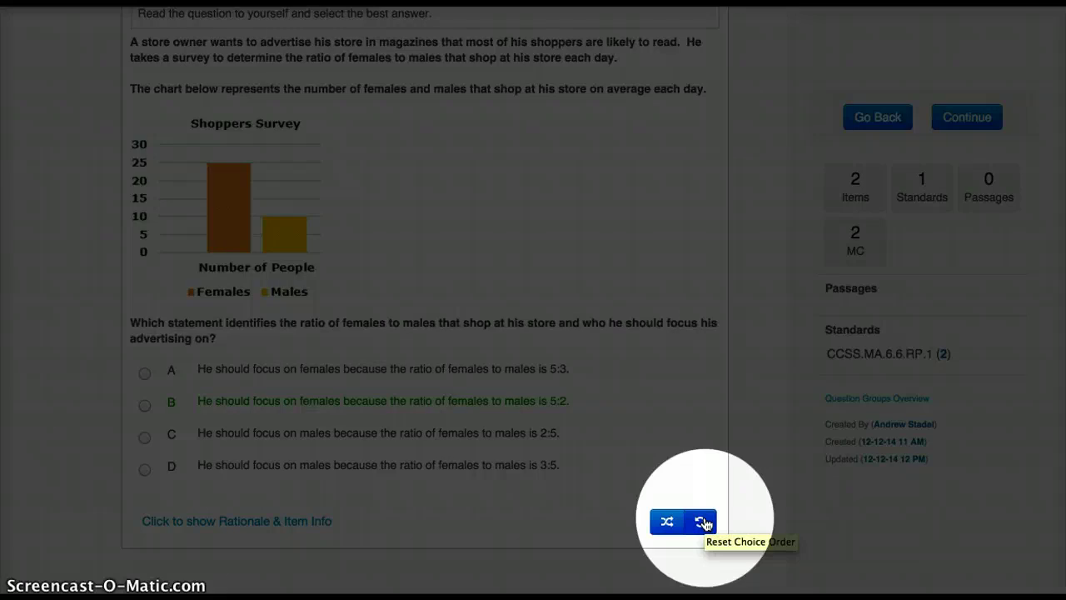
pyautogui.click(743, 370)
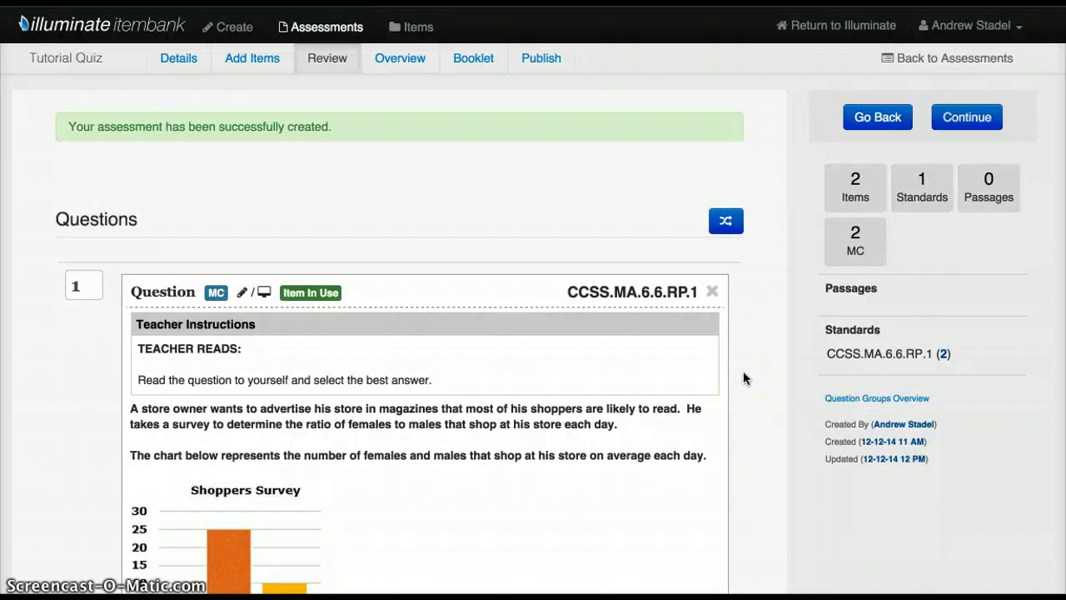
pyautogui.click(971, 119)
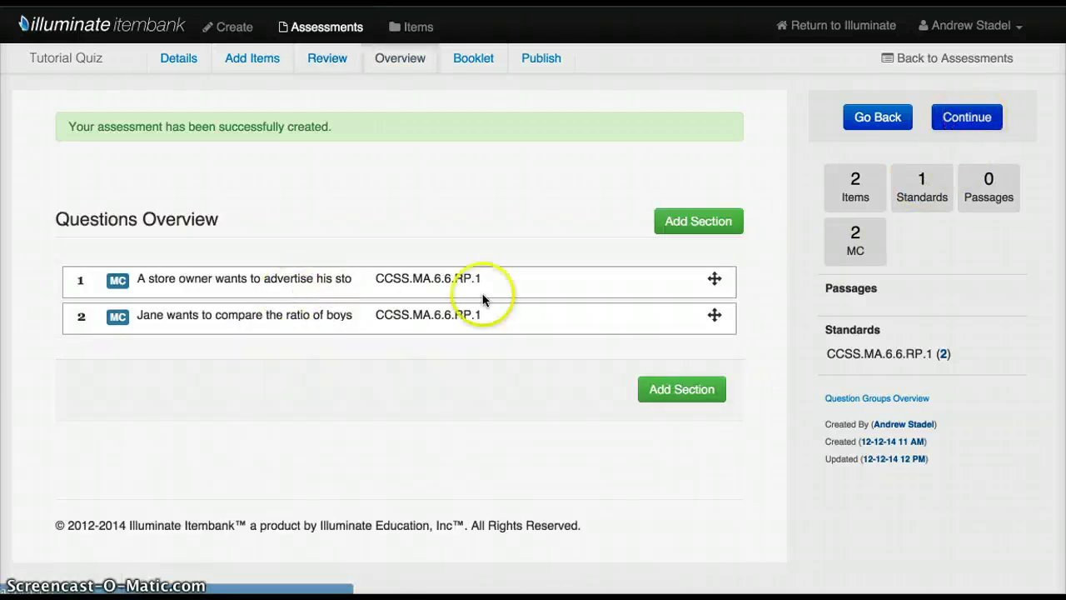
pyautogui.moveTo(714, 280); pyautogui.dragTo(714, 332)
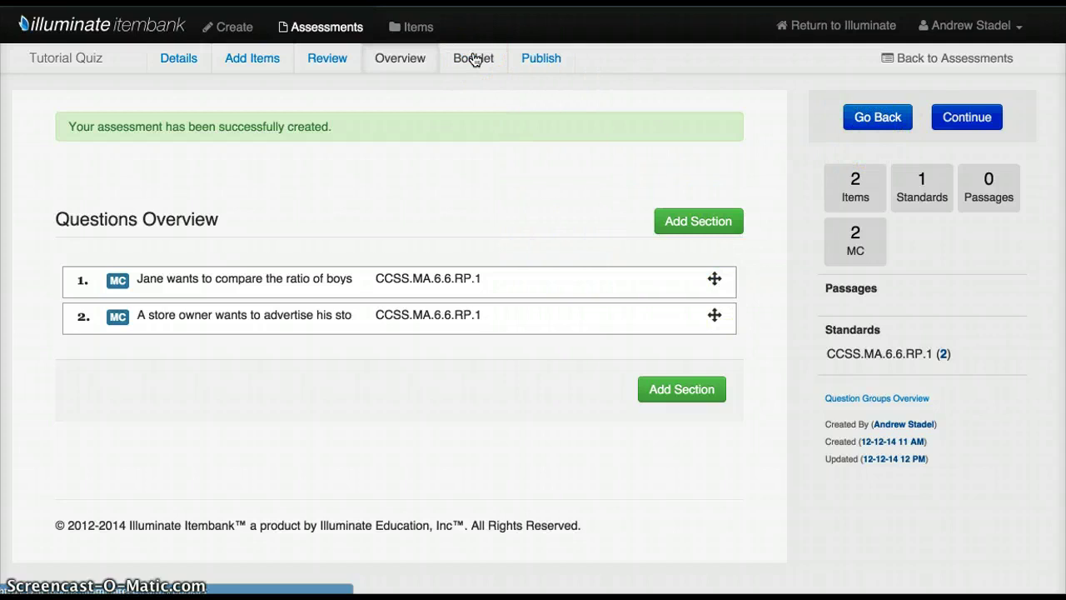
# Step: Continue to the booklet settings and examine the print options and the page layout templates
pyautogui.click(971, 118)
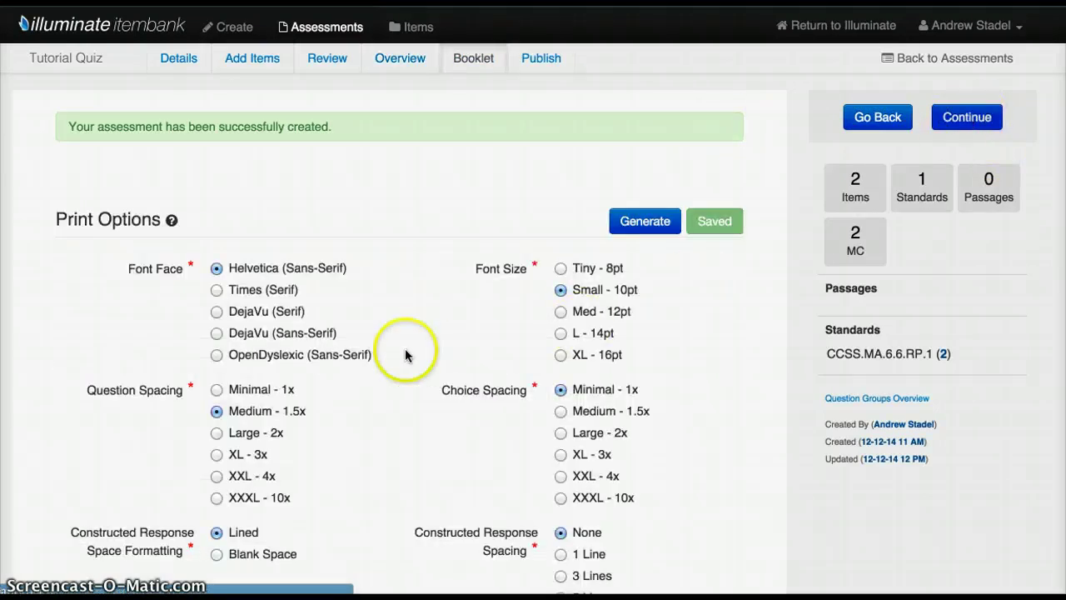
pyautogui.scroll(-1, 405, 355)
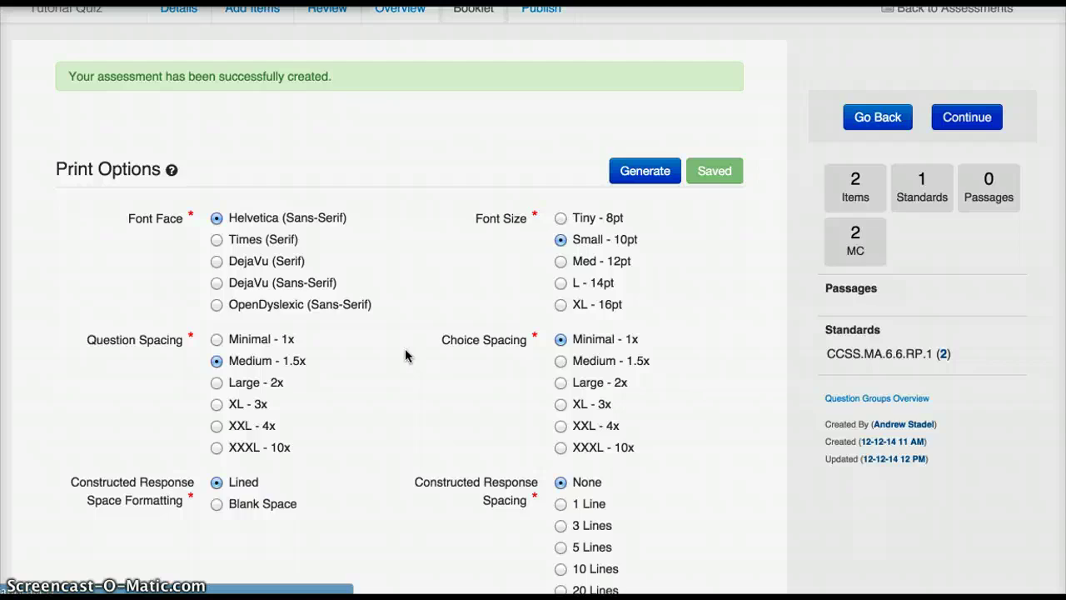
pyautogui.scroll(-1, 405, 356)
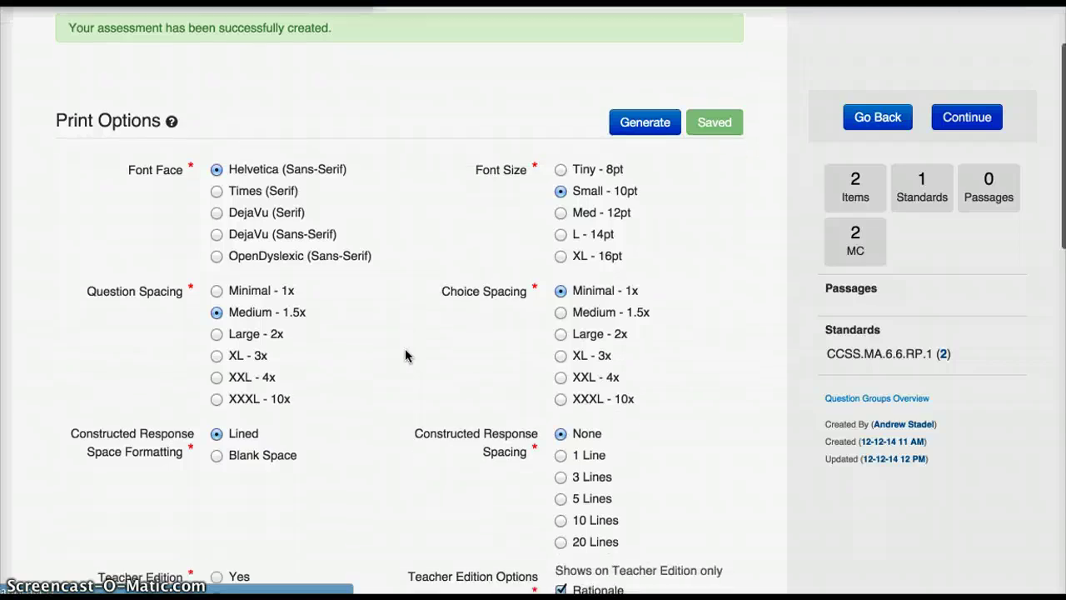
pyautogui.scroll(-2, 405, 356)
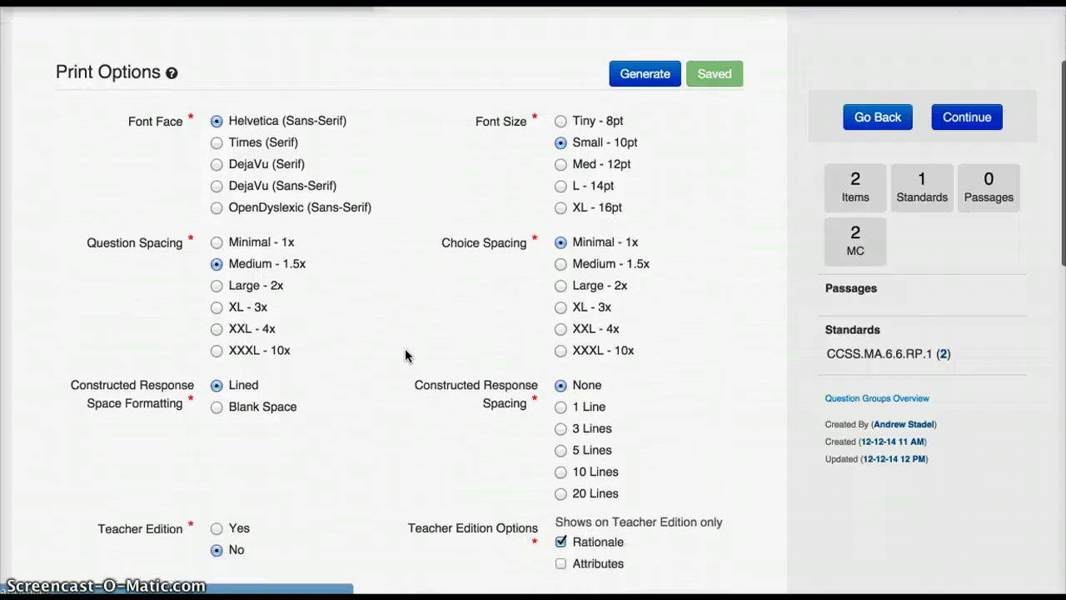
pyautogui.scroll(3, 405, 355)
pyautogui.scroll(-3, 405, 356)
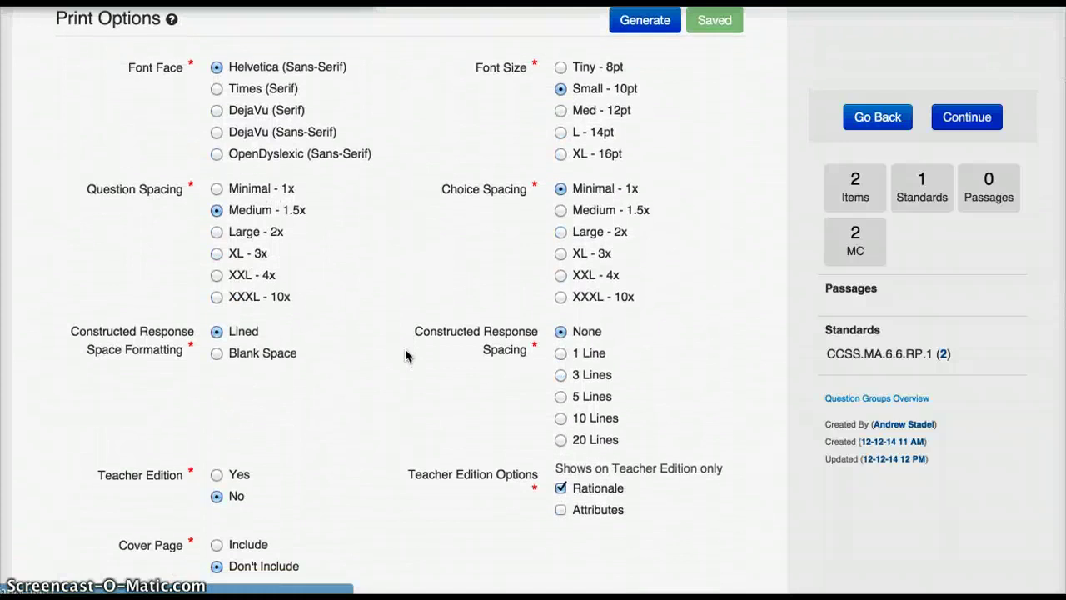
pyautogui.scroll(2, 705, 369)
pyautogui.scroll(-5, 705, 374)
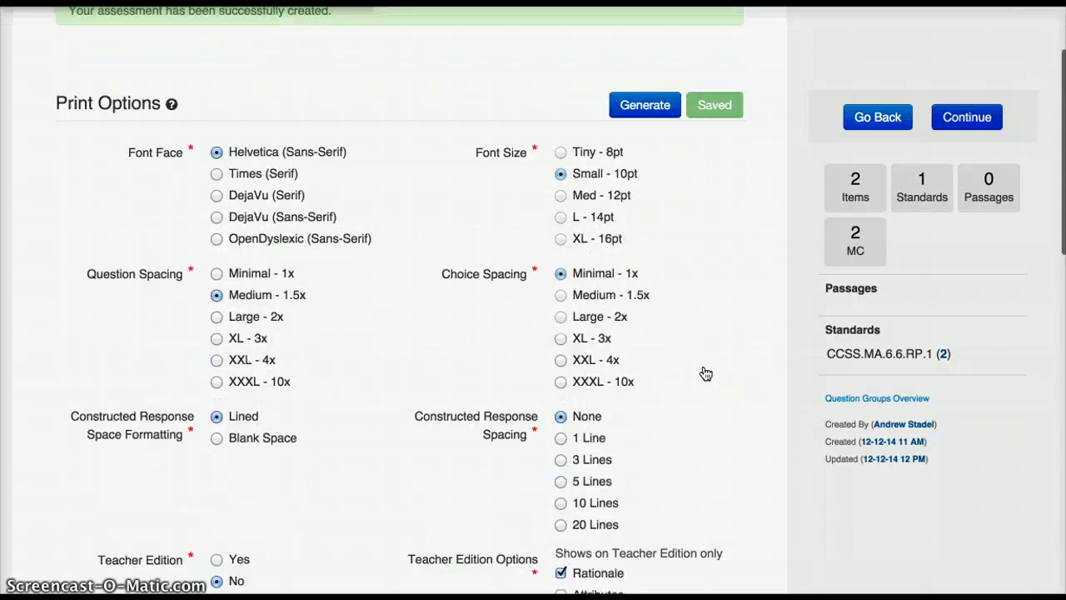
pyautogui.scroll(-10, 706, 373)
pyautogui.moveTo(706, 373)
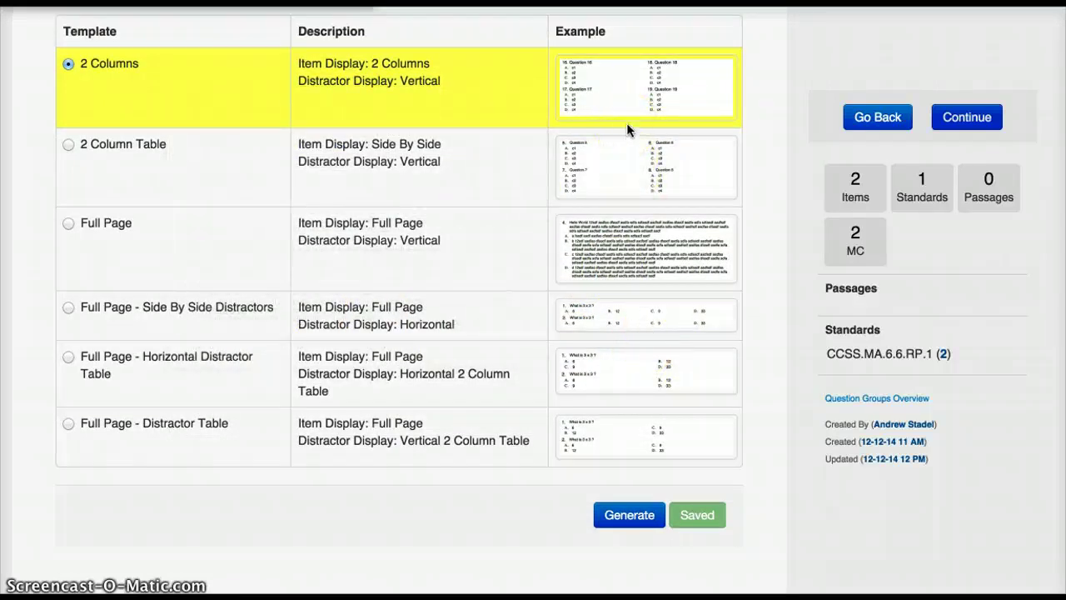
pyautogui.scroll(10, 627, 129)
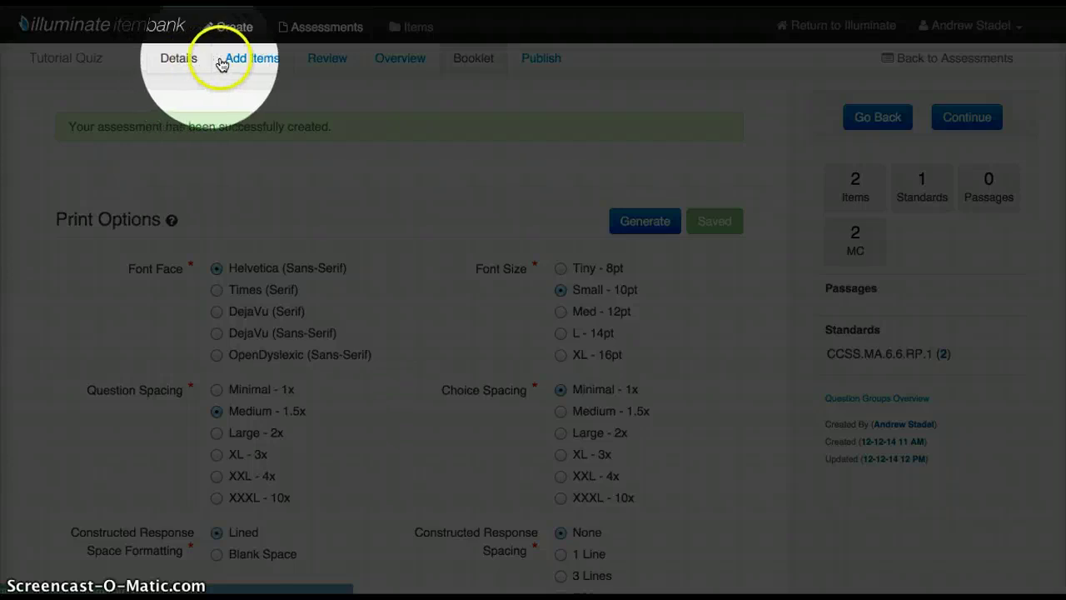
pyautogui.click(259, 66)
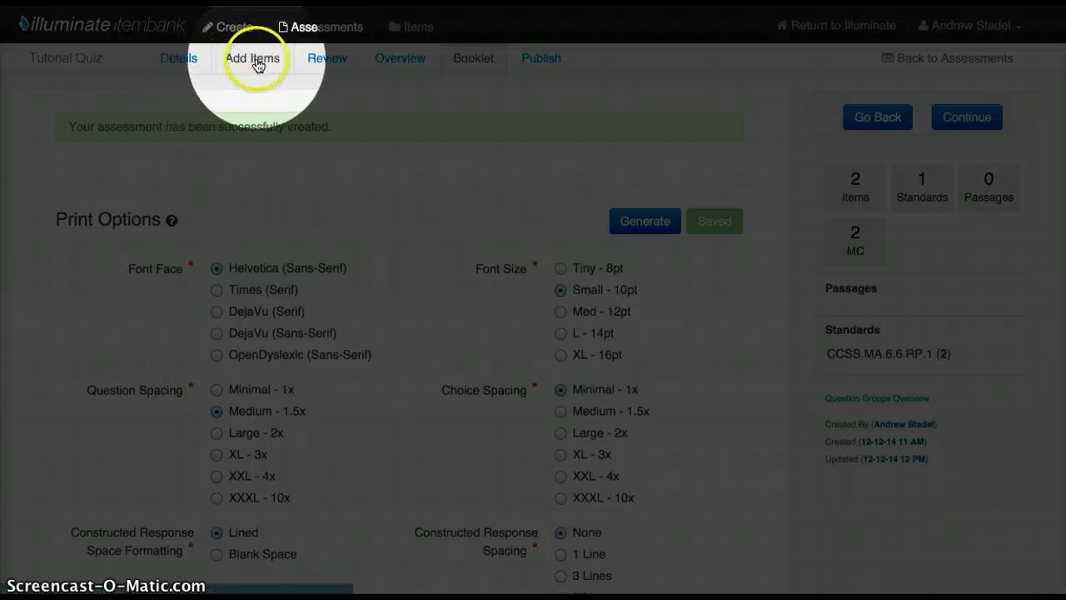
pyautogui.click(327, 65)
pyautogui.click(377, 65)
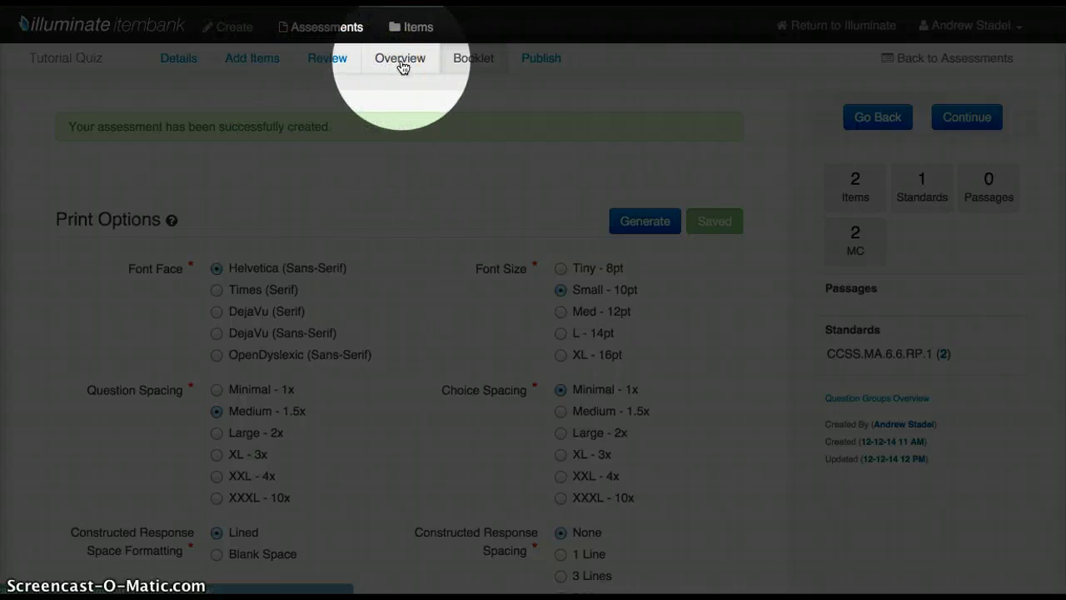
pyautogui.click(471, 67)
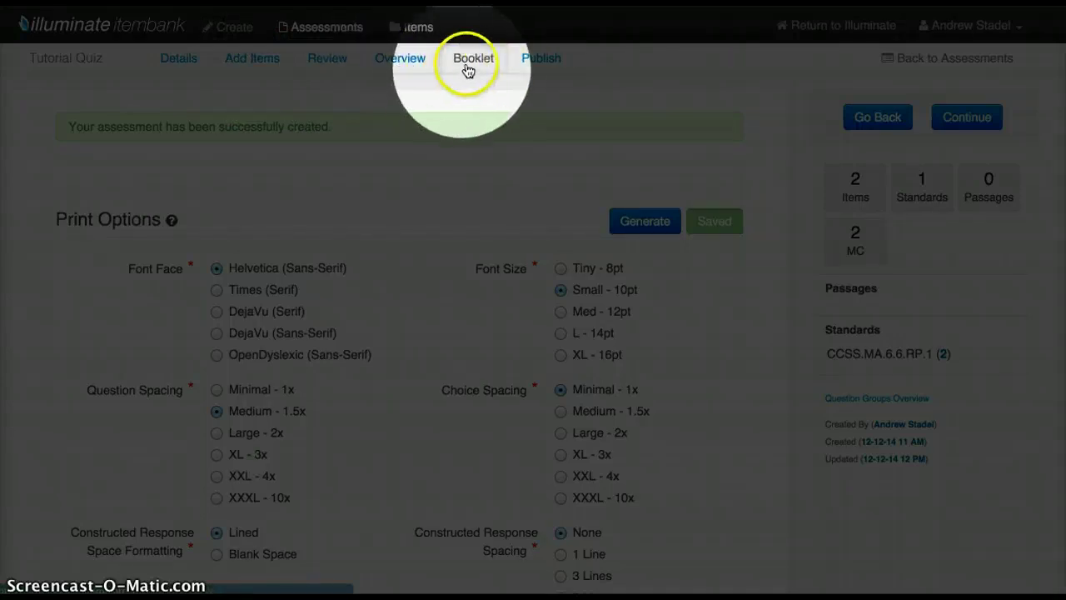
# Step: Look over the question breakdown on the publishing page and publish the Tutorial Quiz assessment
pyautogui.click(540, 60)
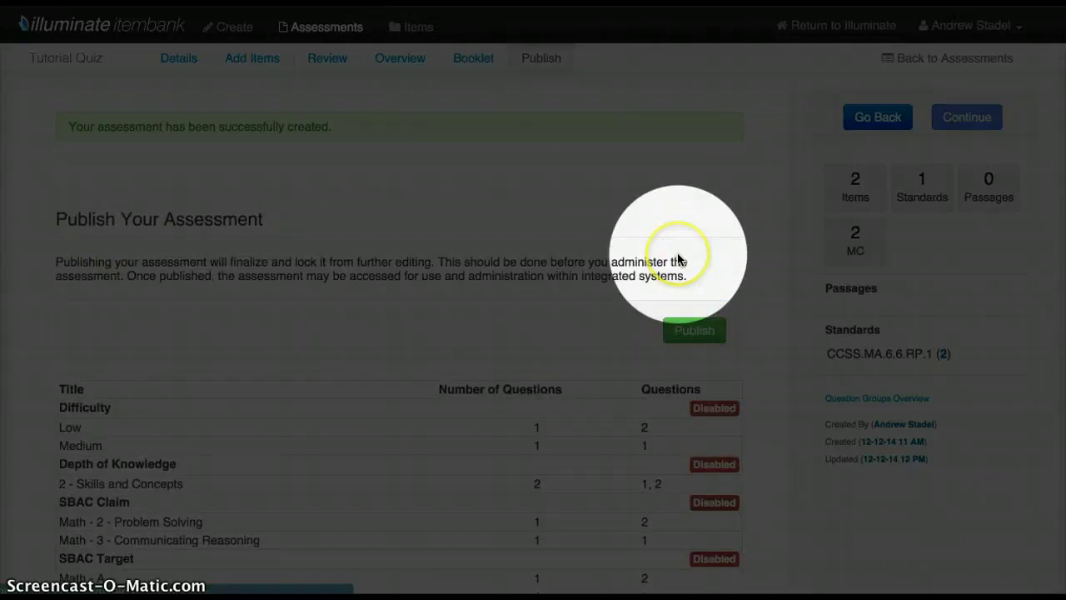
pyautogui.scroll(-5, 483, 457)
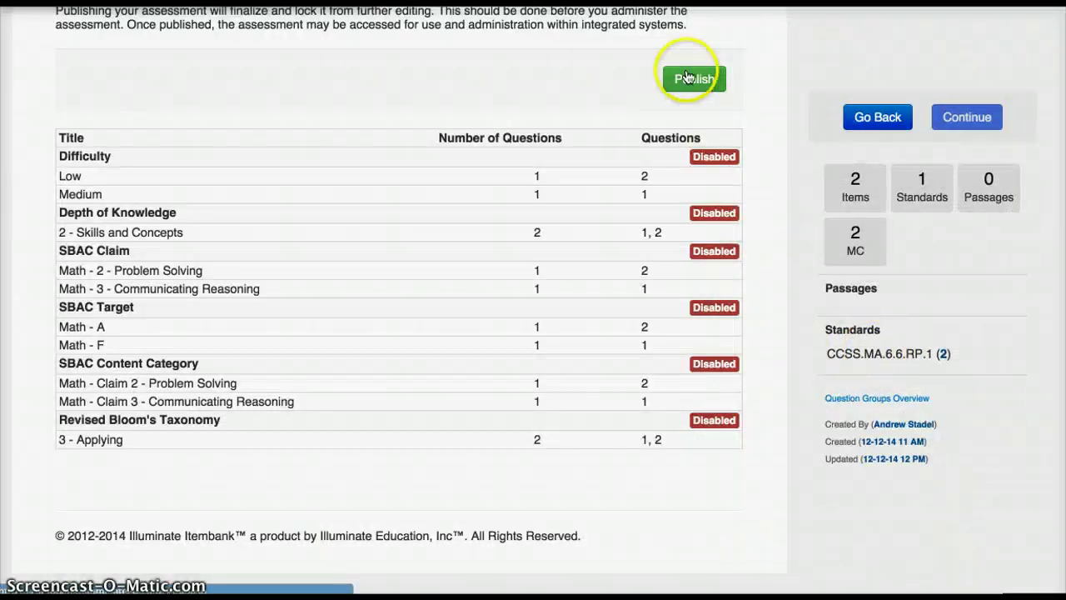
pyautogui.click(688, 80)
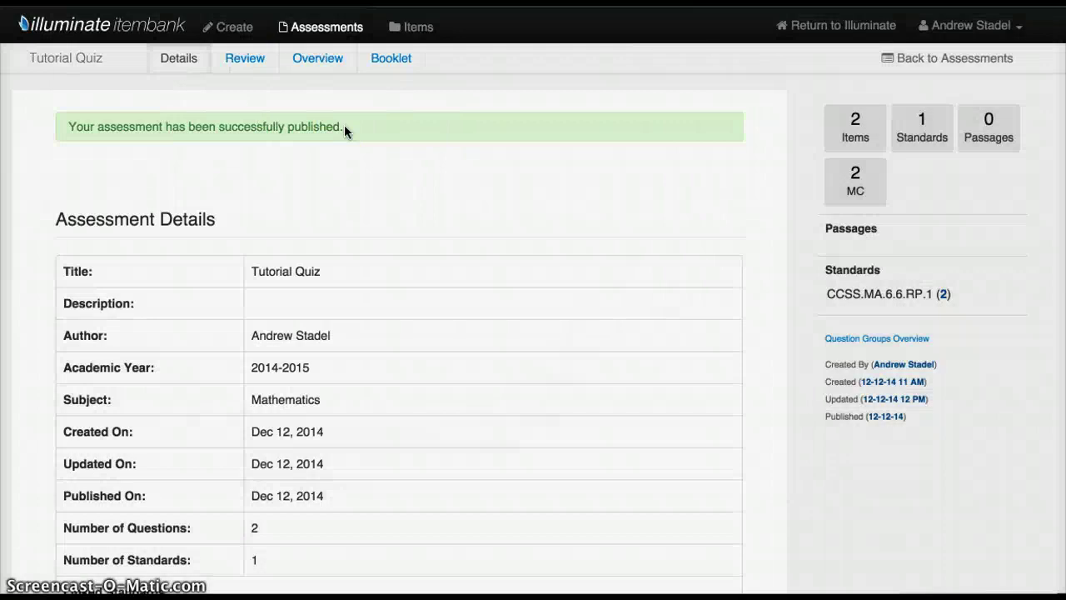
pyautogui.click(490, 158)
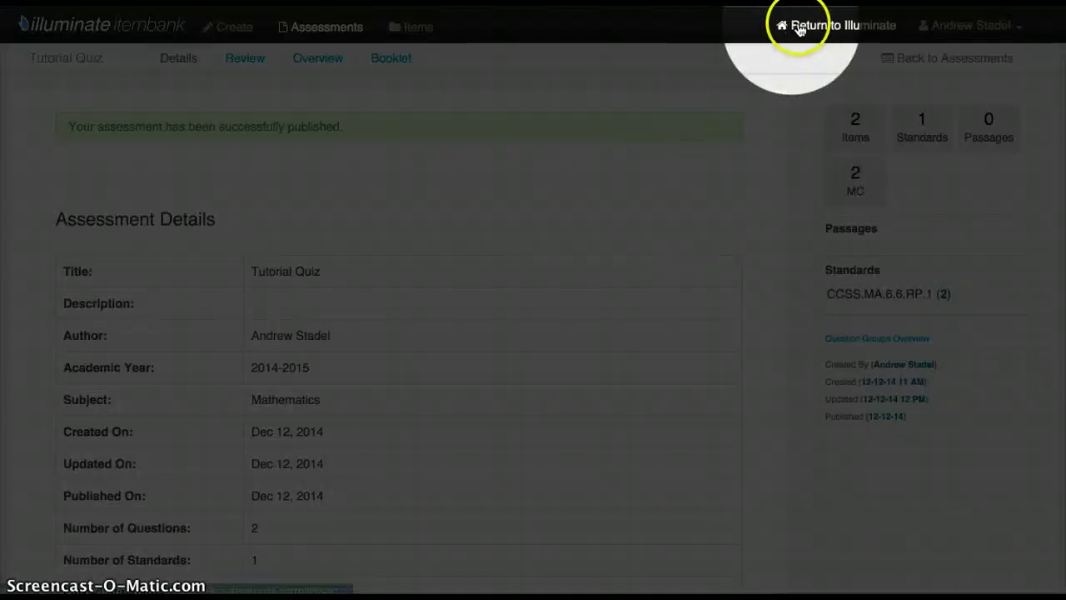
# Step: Return from the item bank to Illuminate Education, list the assessments and filter them to the year 2014-15
pyautogui.click(844, 28)
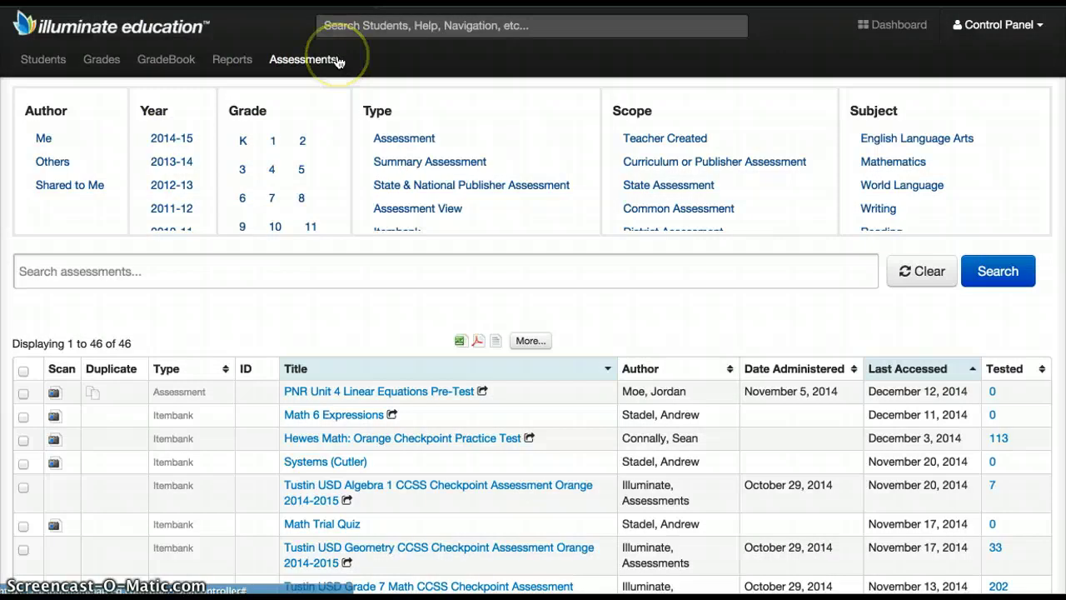
pyautogui.click(307, 60)
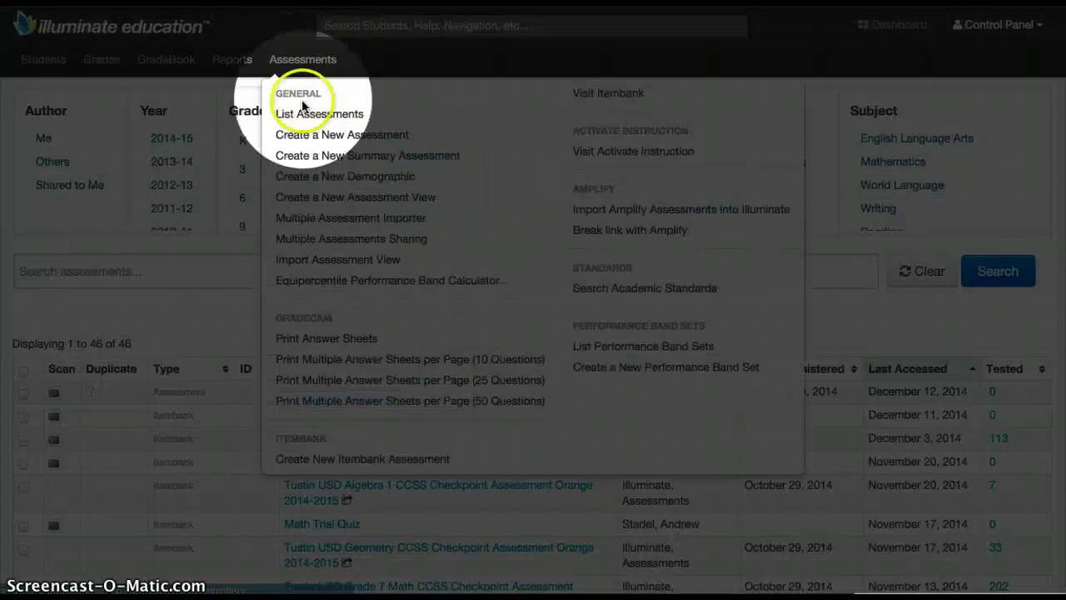
pyautogui.click(308, 115)
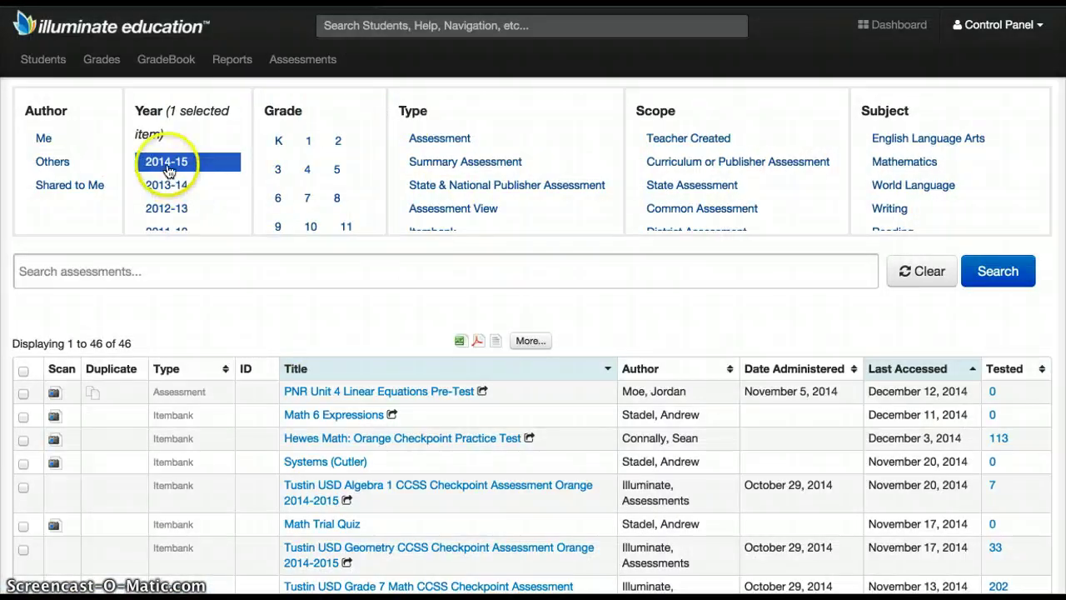
pyautogui.click(169, 166)
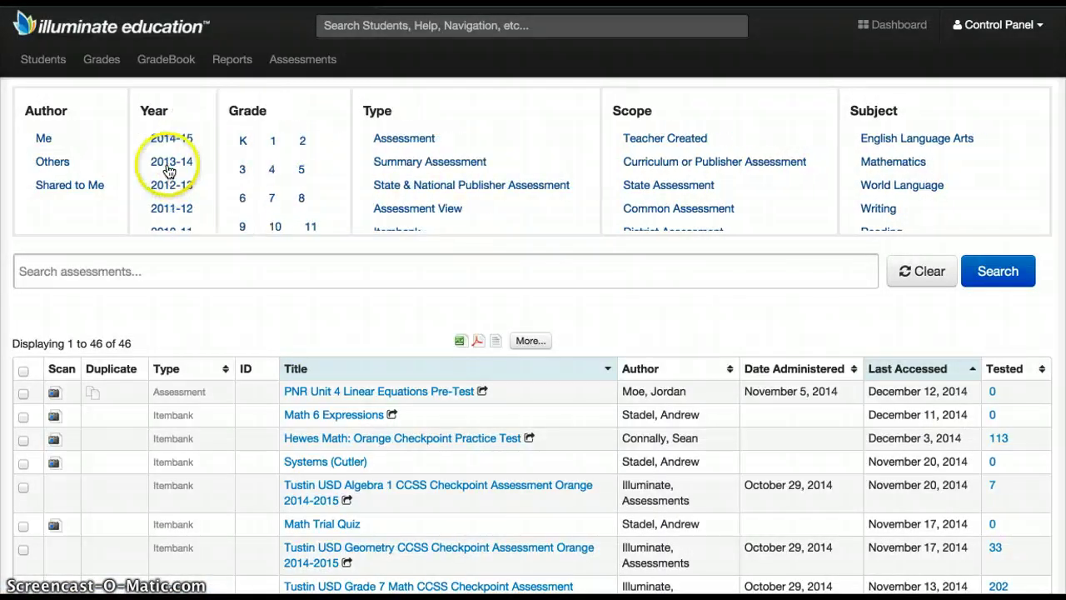
pyautogui.click(166, 138)
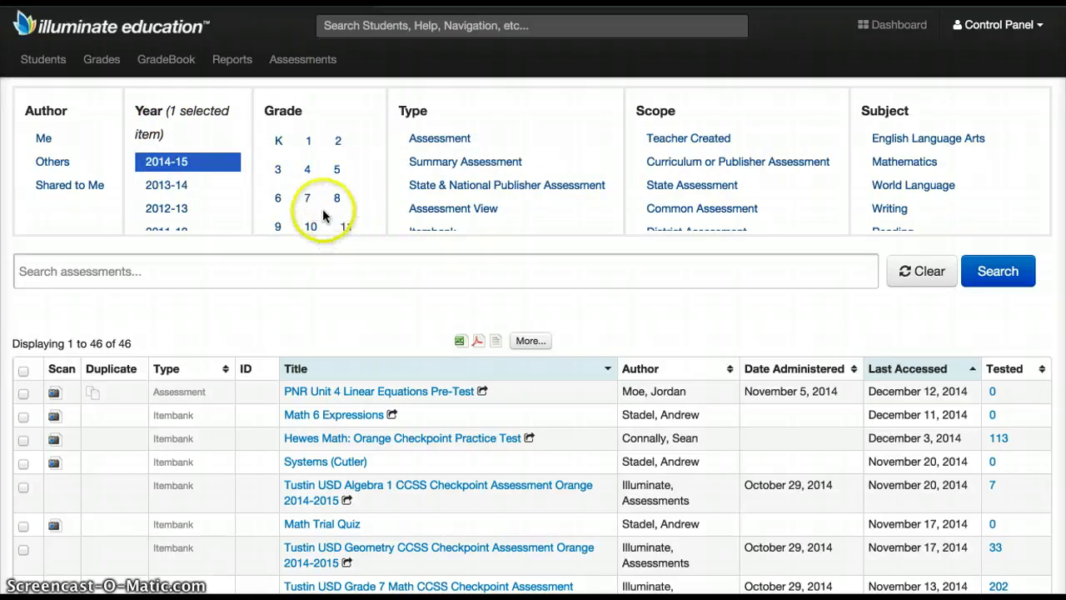
# Step: Search the assessments for "Tutorial quiz", open the matching assessment and look over its options for preparing and administering it
pyautogui.click(291, 269)
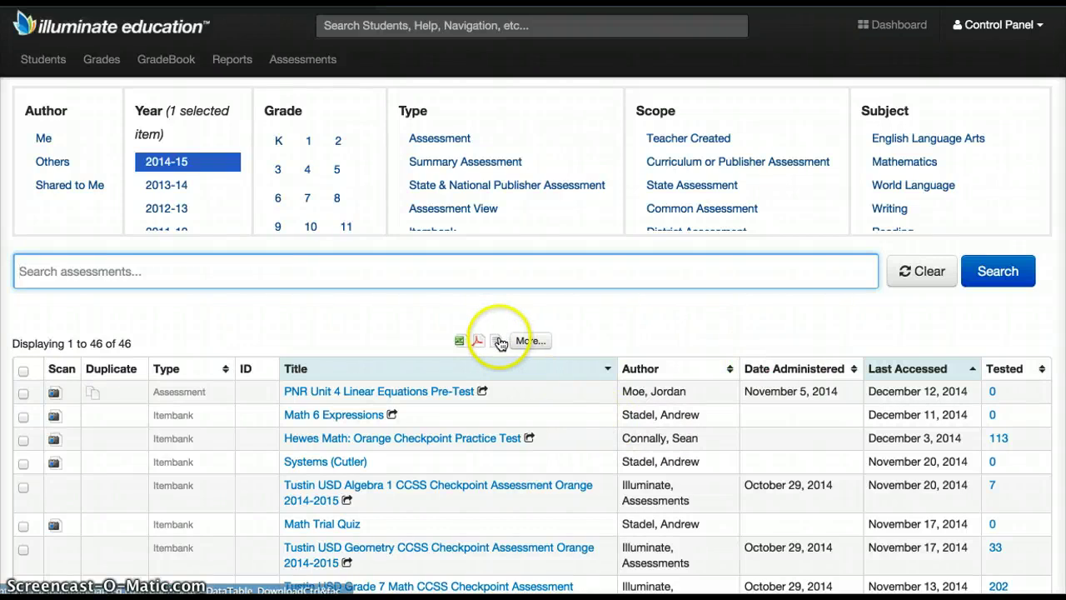
pyautogui.write('Tutorial quiz')
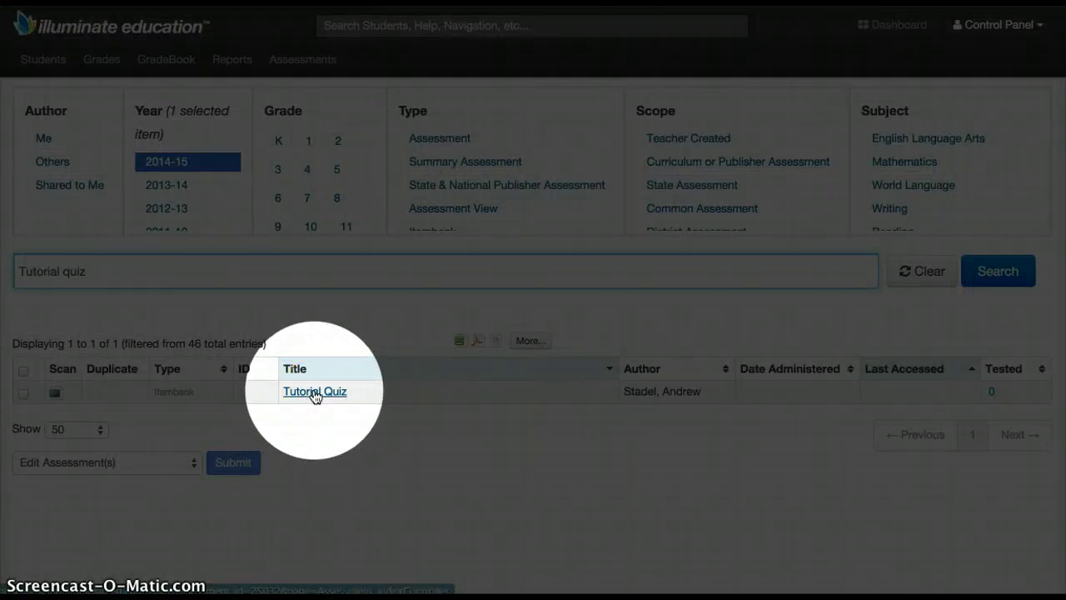
pyautogui.click(315, 393)
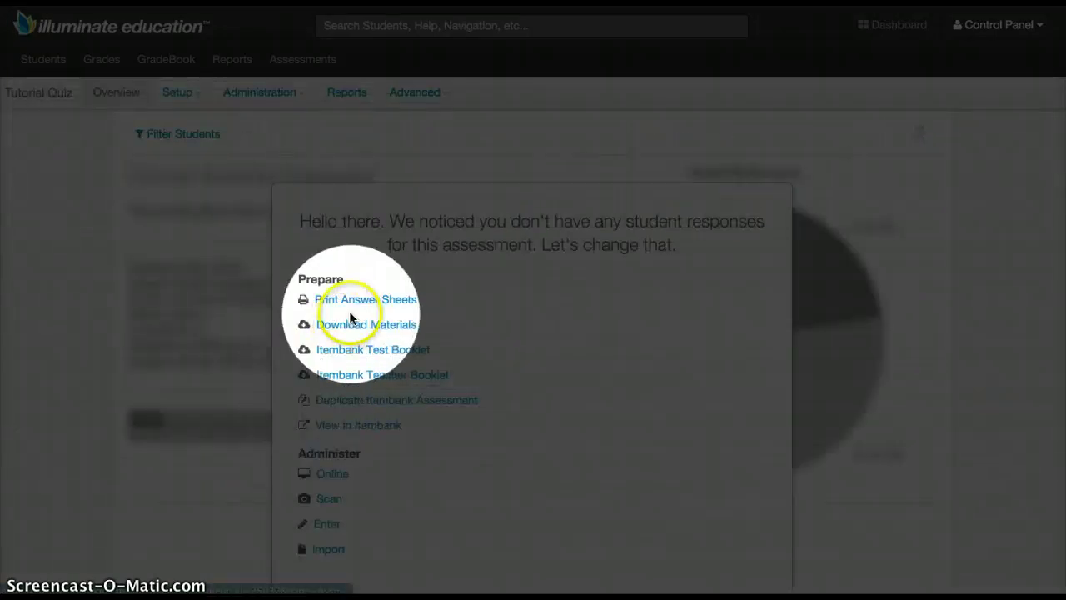
pyautogui.scroll(-1, 447, 386)
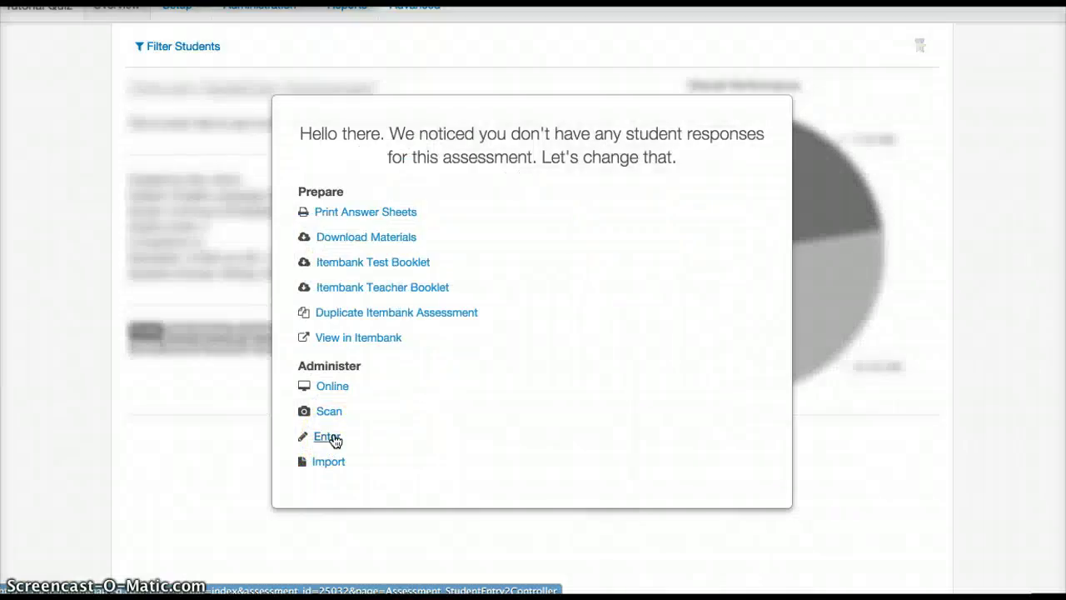
pyautogui.scroll(1, 334, 439)
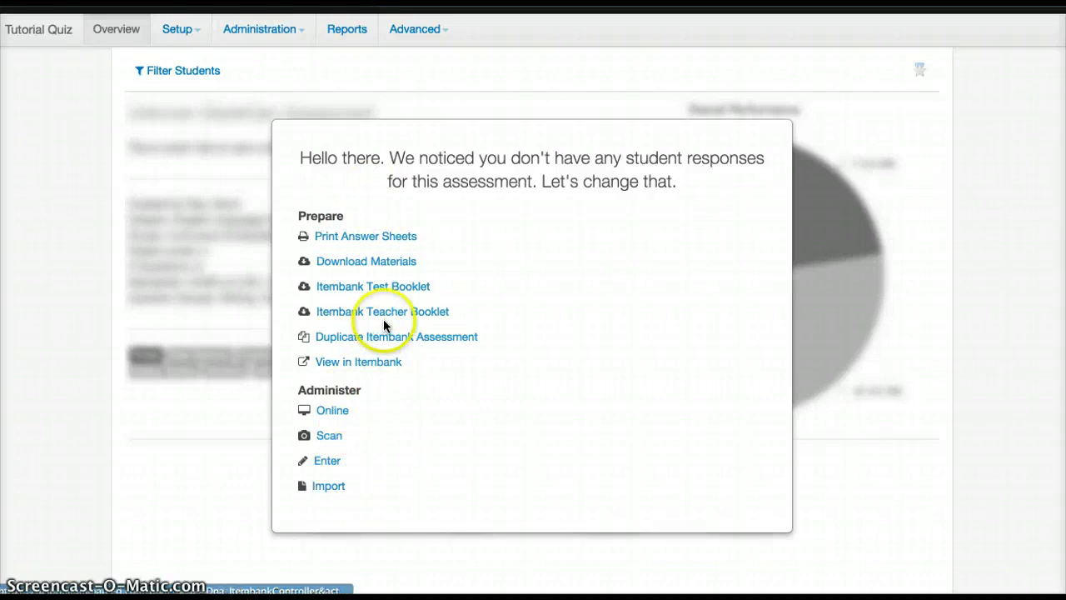
pyautogui.scroll(1, 384, 320)
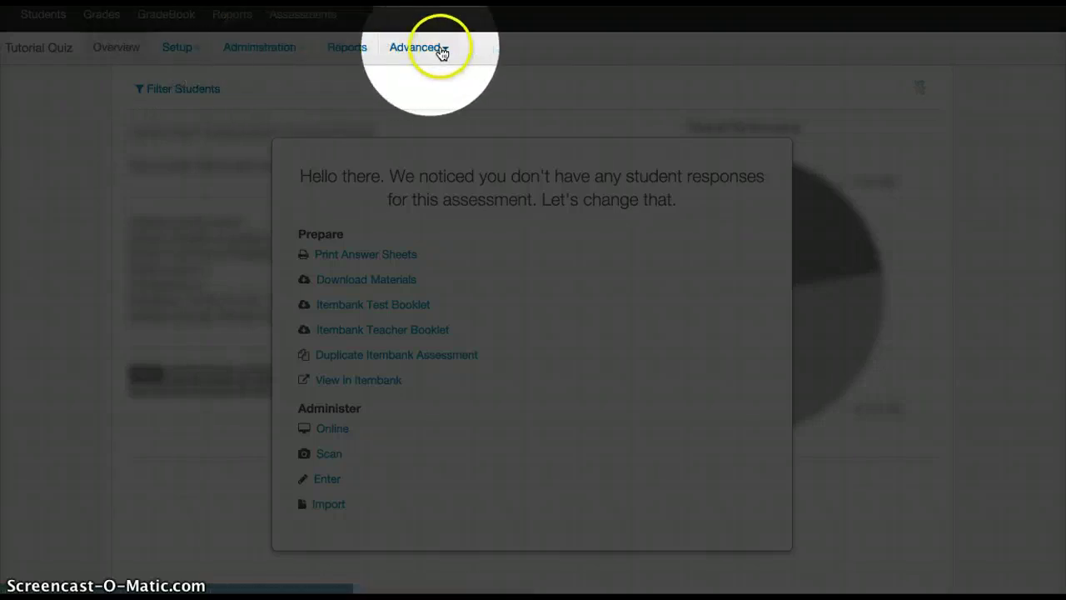
# Step: Open the sharing setup of the Tutorial Quiz assessment and look over the options for adding users to its permission group
pyautogui.click(191, 48)
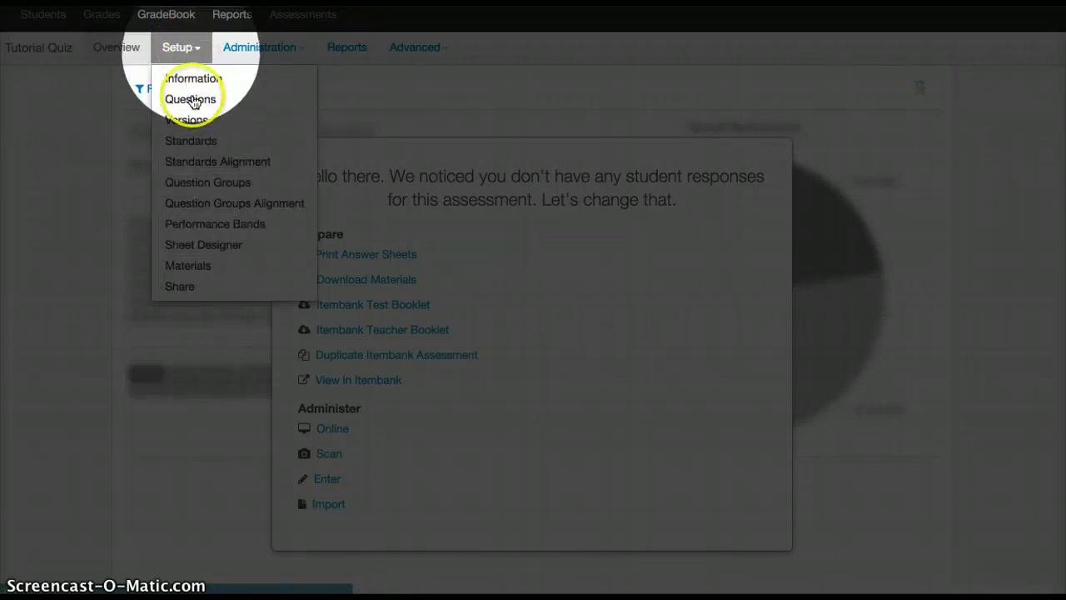
pyautogui.click(193, 289)
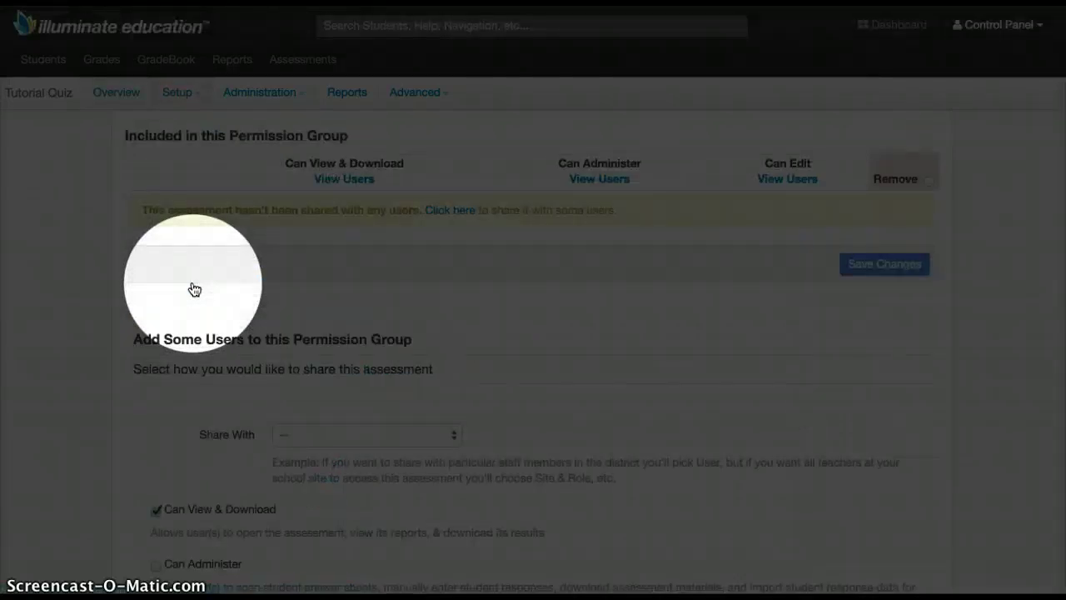
pyautogui.scroll(-3, 597, 382)
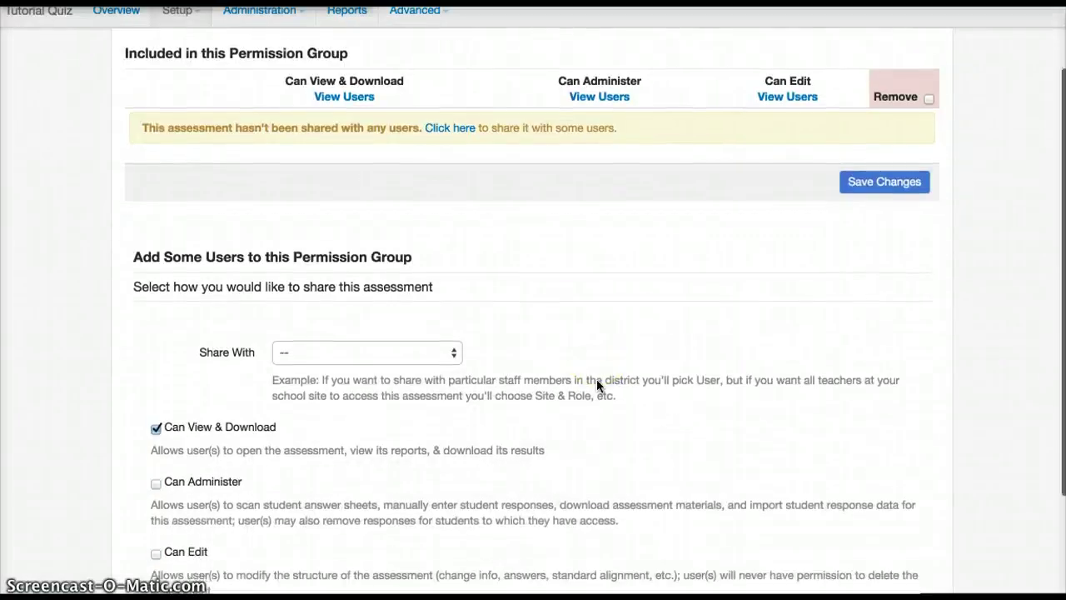
pyautogui.scroll(-3, 597, 385)
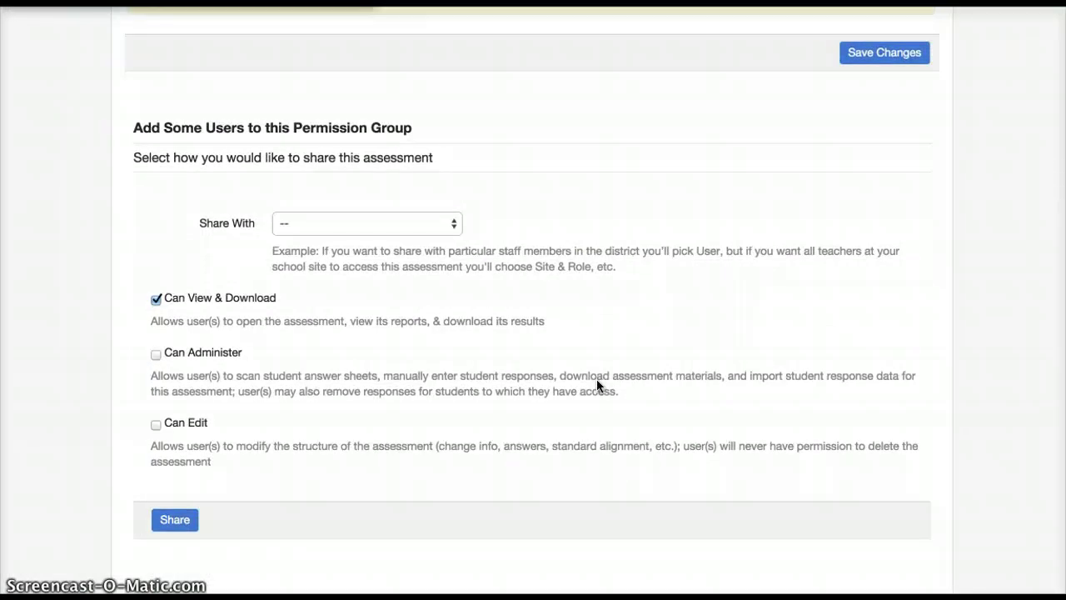
# Step: Set the assessment to be shared by Department and select the Mathematics department
pyautogui.click(386, 223)
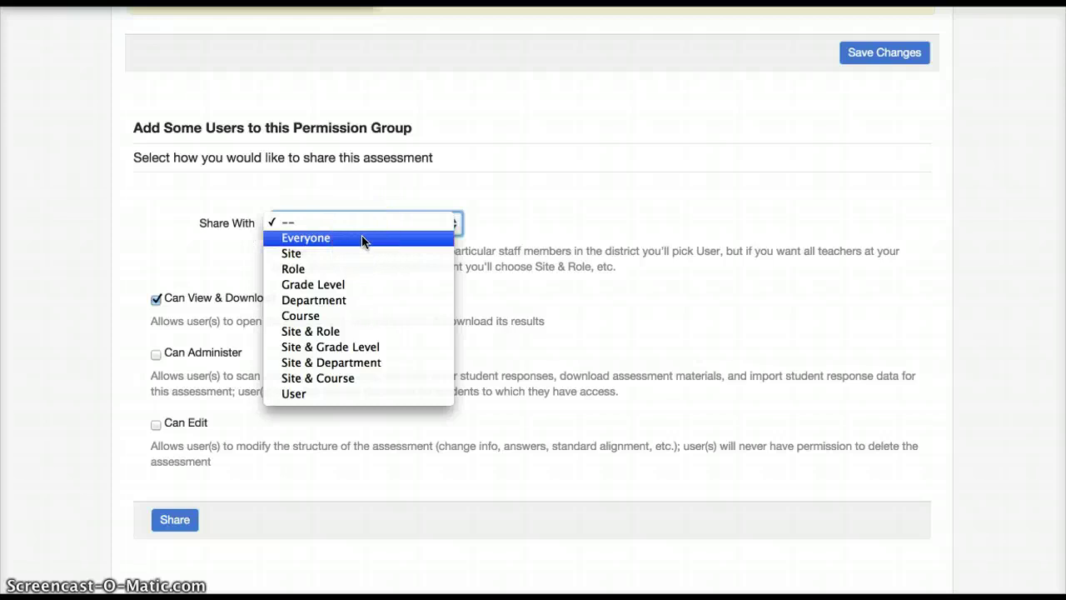
pyautogui.moveTo(361, 239); pyautogui.dragTo(346, 398)
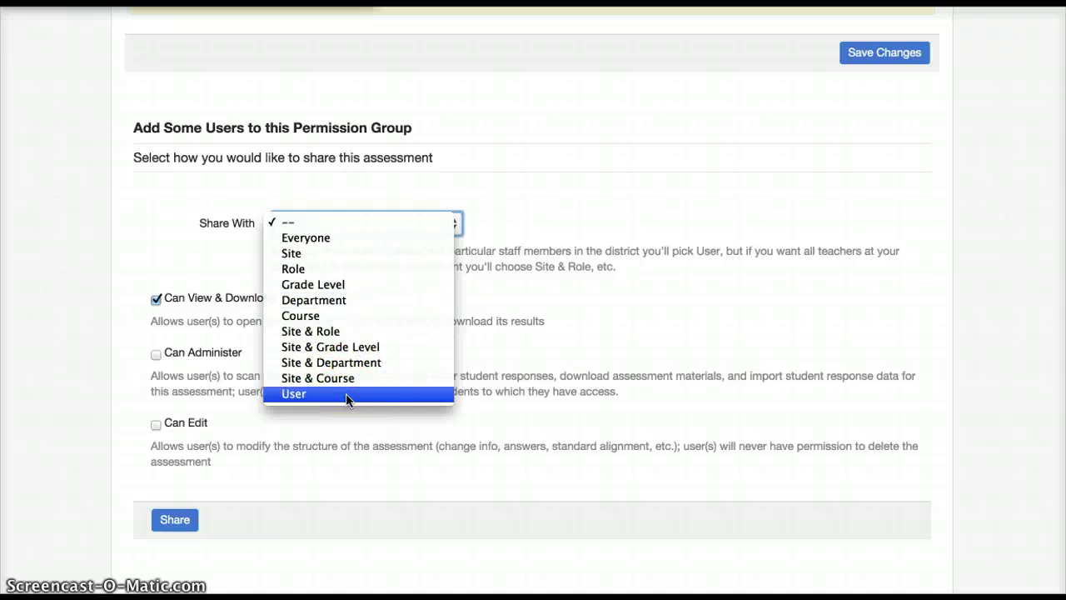
pyautogui.moveTo(346, 393); pyautogui.dragTo(331, 301)
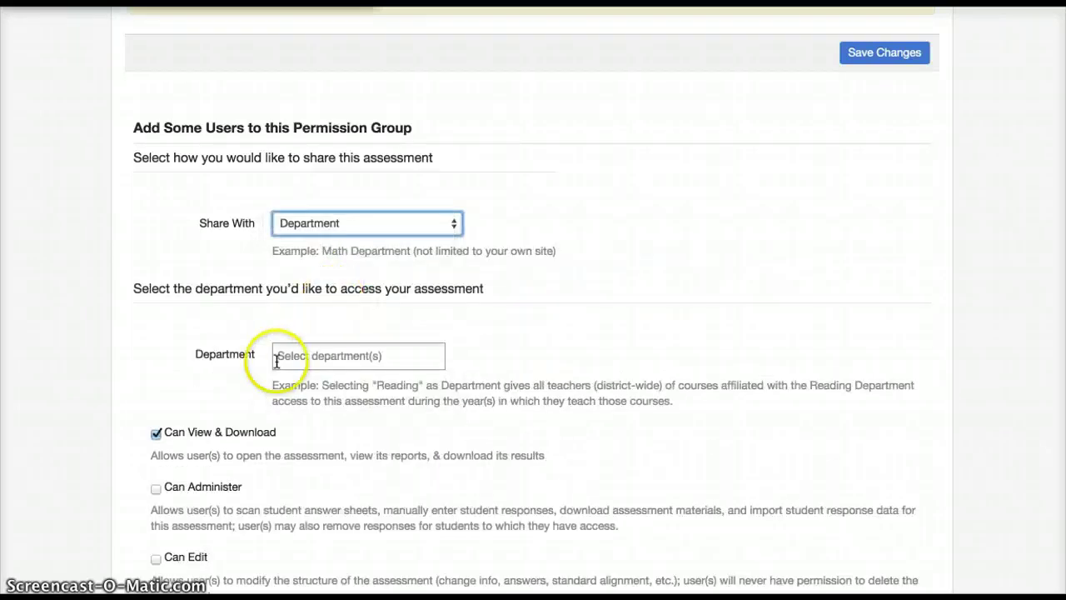
pyautogui.click(314, 359)
pyautogui.write('math')
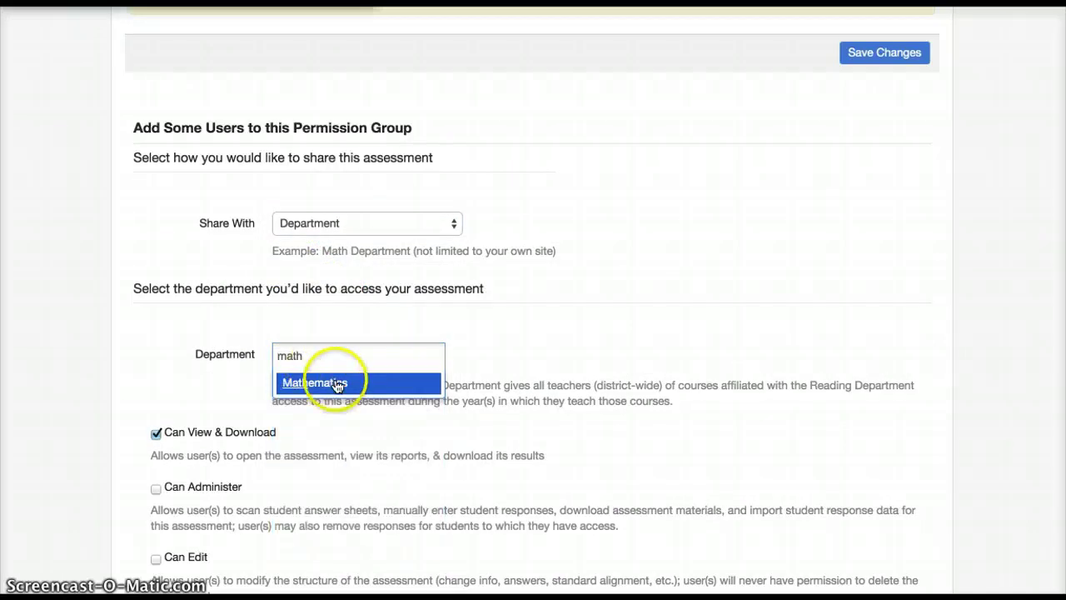
pyautogui.click(338, 382)
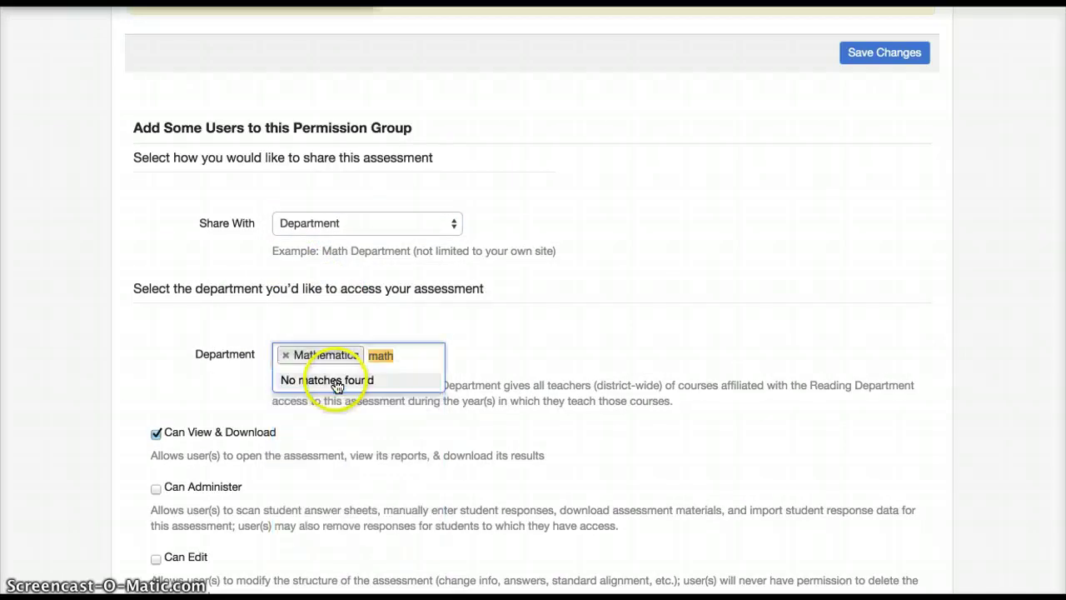
pyautogui.click(158, 394)
pyautogui.click(107, 430)
# Step: Enable the Can Administer and Can Edit permissions for the selected department
pyautogui.scroll(-3, 107, 432)
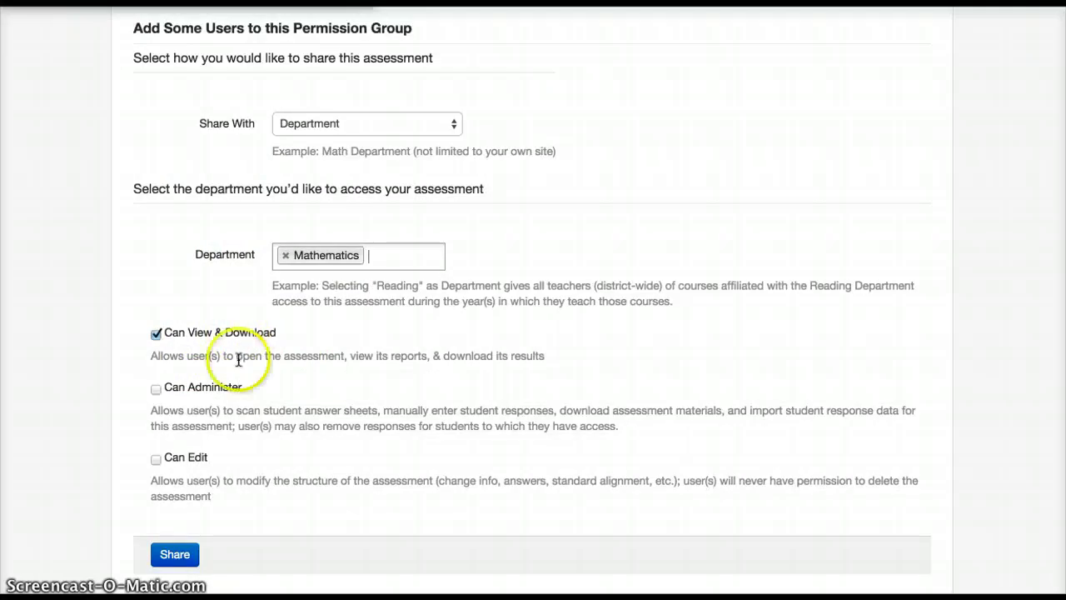
pyautogui.click(155, 390)
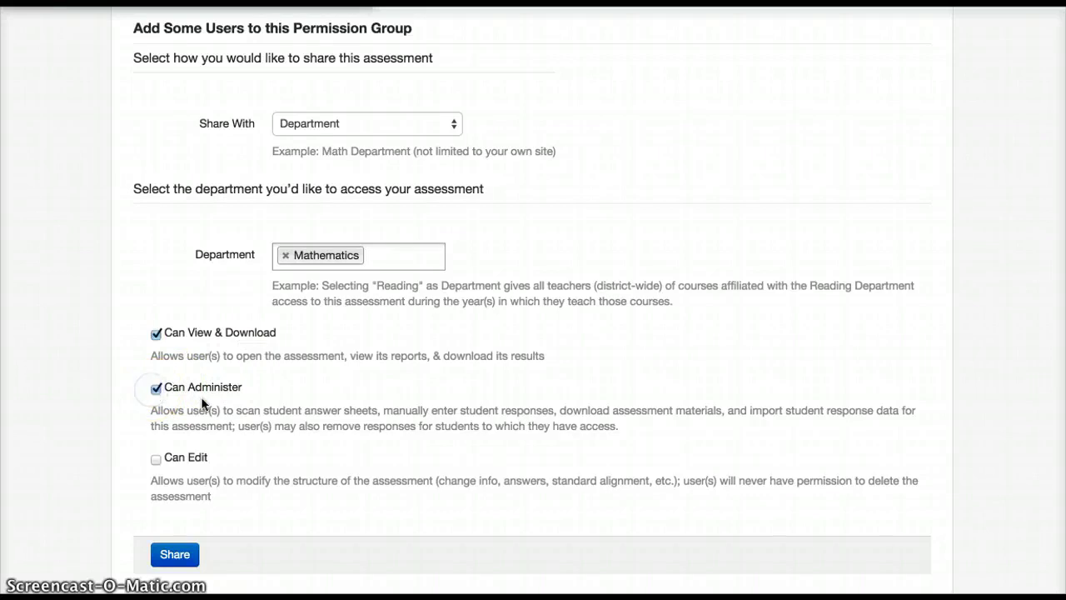
pyautogui.click(156, 460)
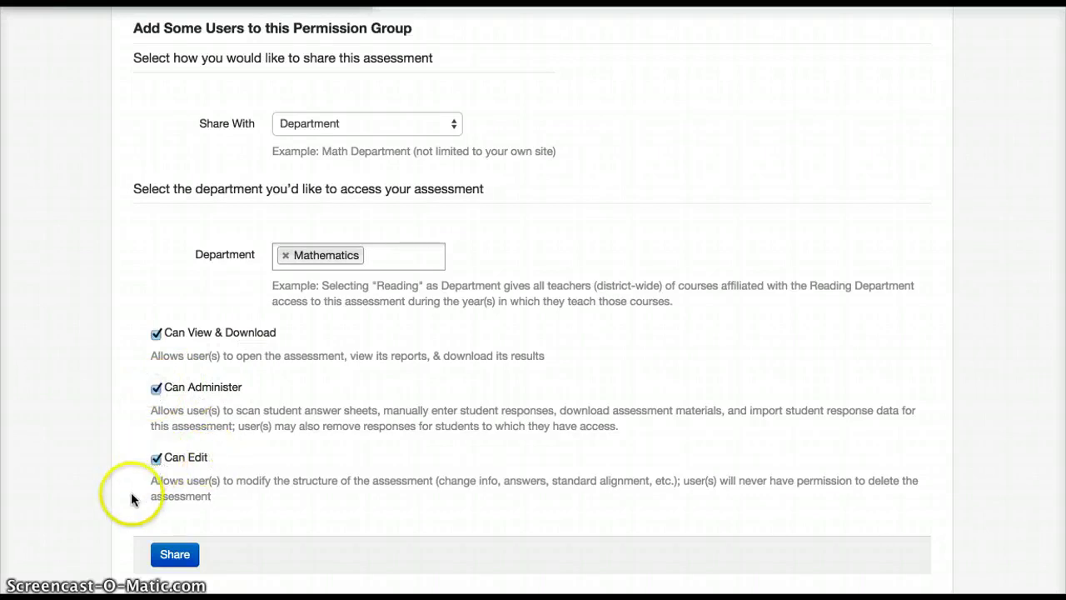
# Step: Review the permission group's sharing settings and share the assessment with the Mathematics department
pyautogui.scroll(-1, 574, 323)
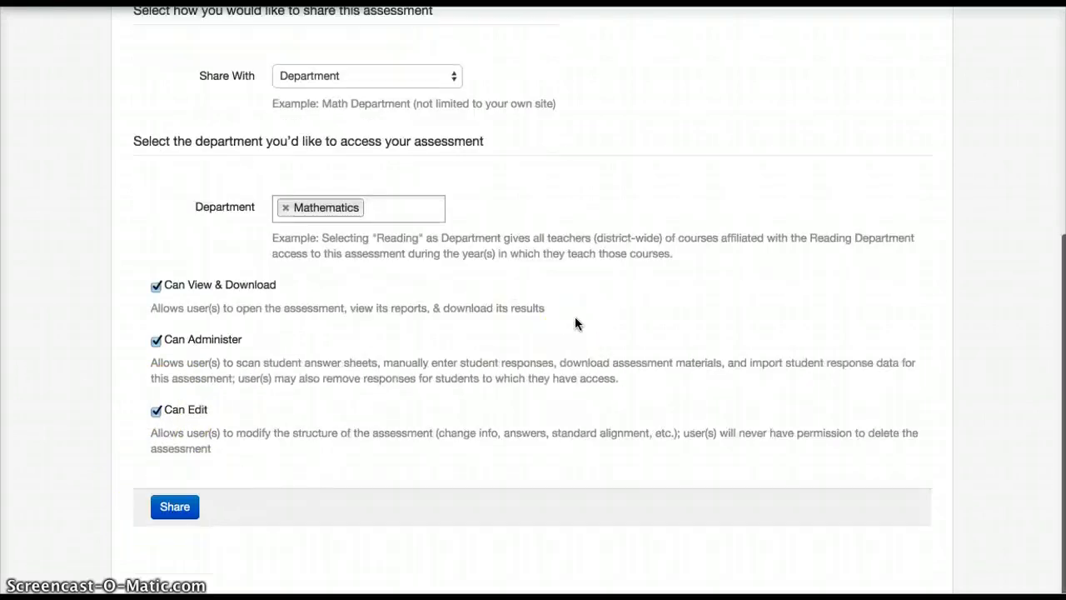
pyautogui.scroll(5, 575, 323)
pyautogui.scroll(-3, 575, 323)
pyautogui.scroll(-1, 575, 323)
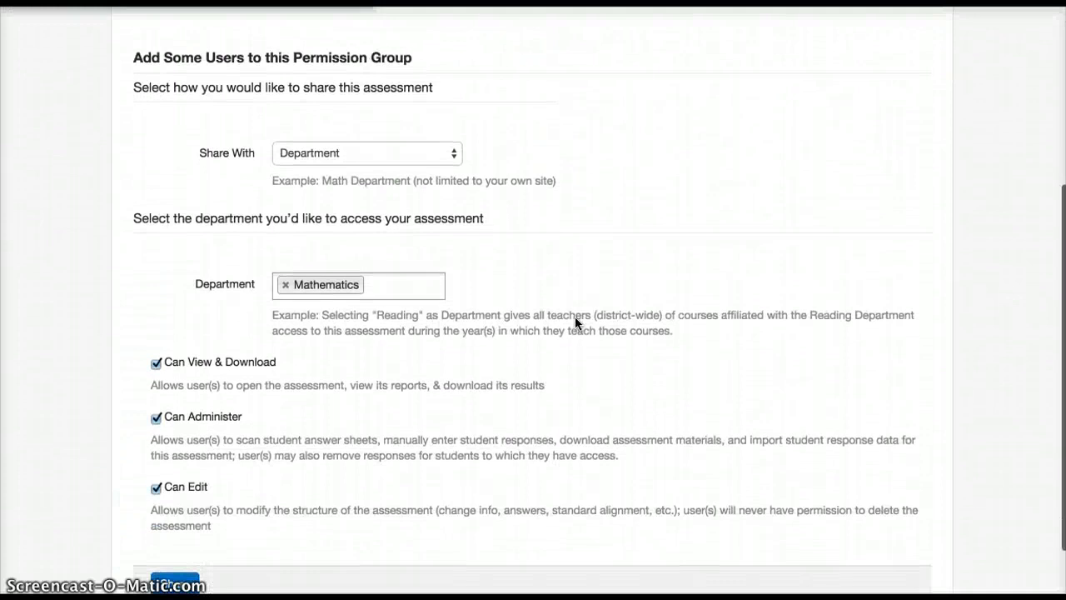
pyautogui.scroll(1, 309, 435)
pyautogui.scroll(3, 309, 435)
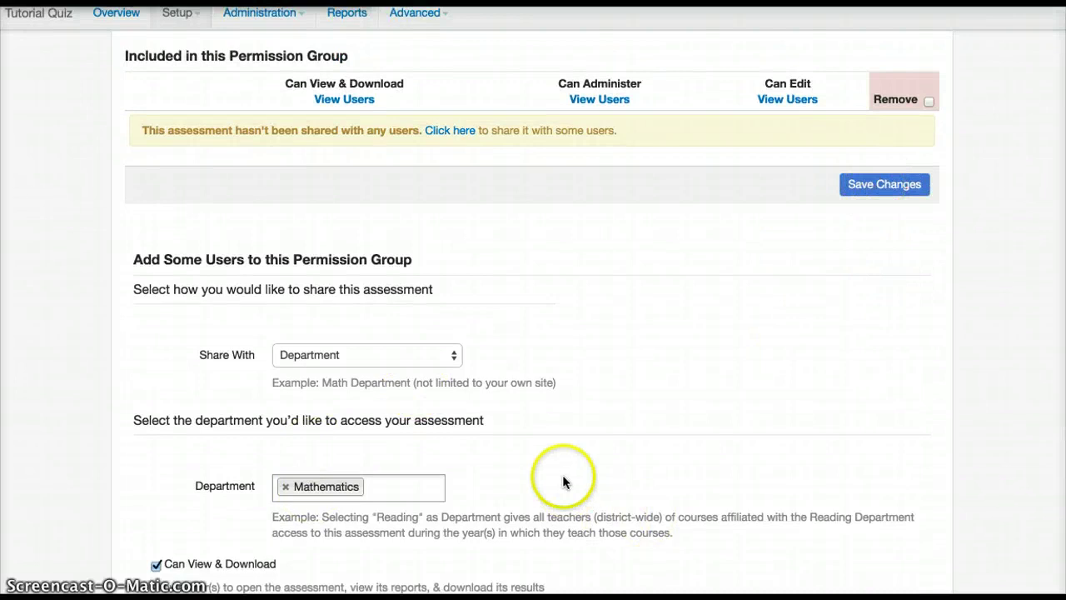
pyautogui.scroll(-5, 564, 479)
pyautogui.click(175, 511)
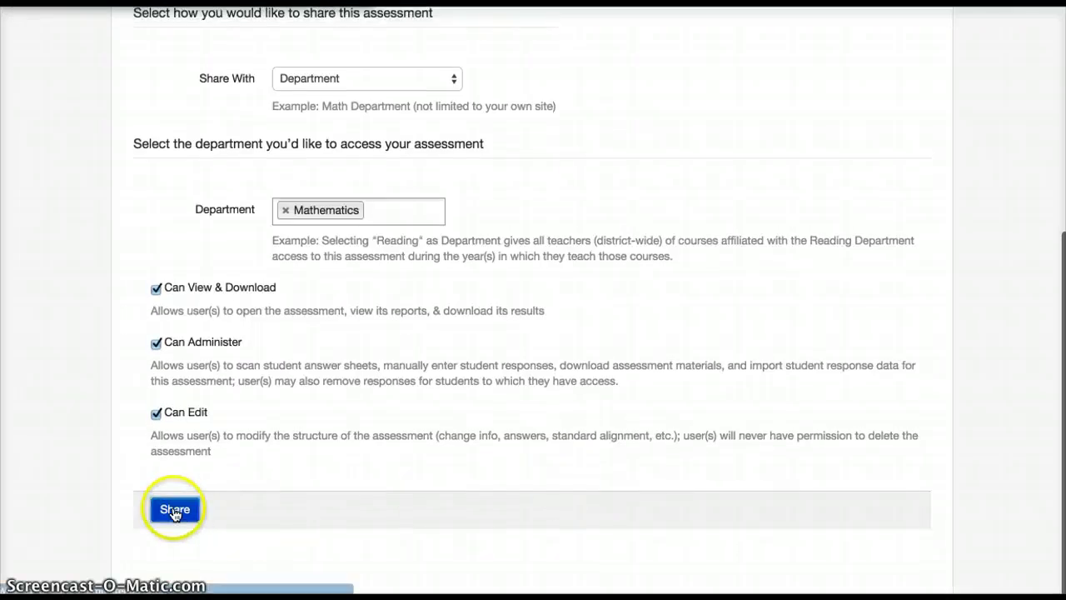